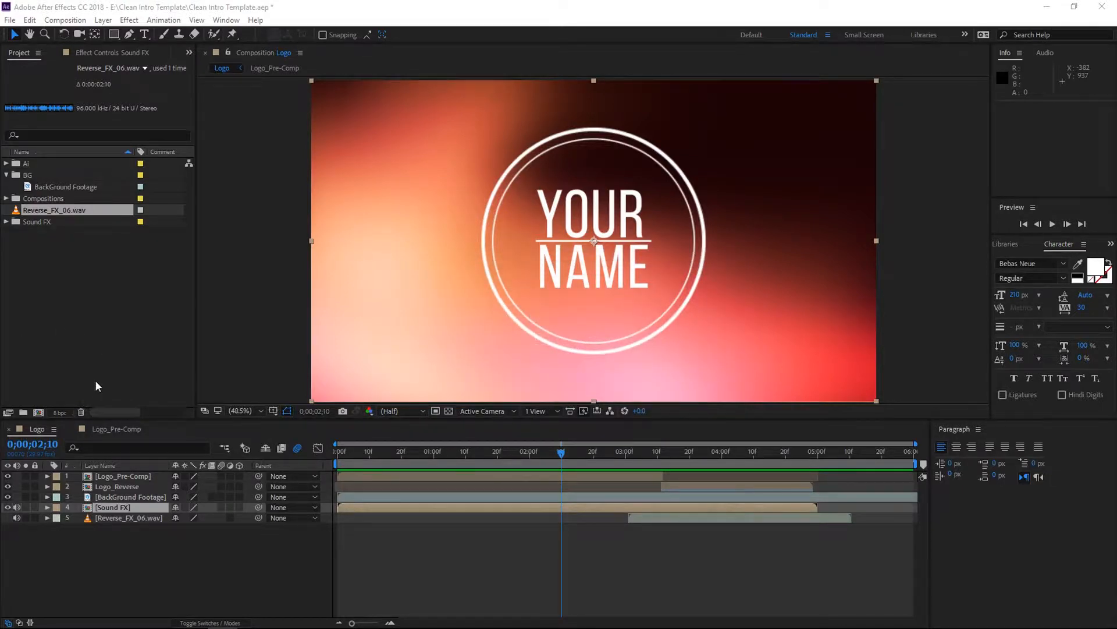
- Create a new composition named Intro
click(70, 21)
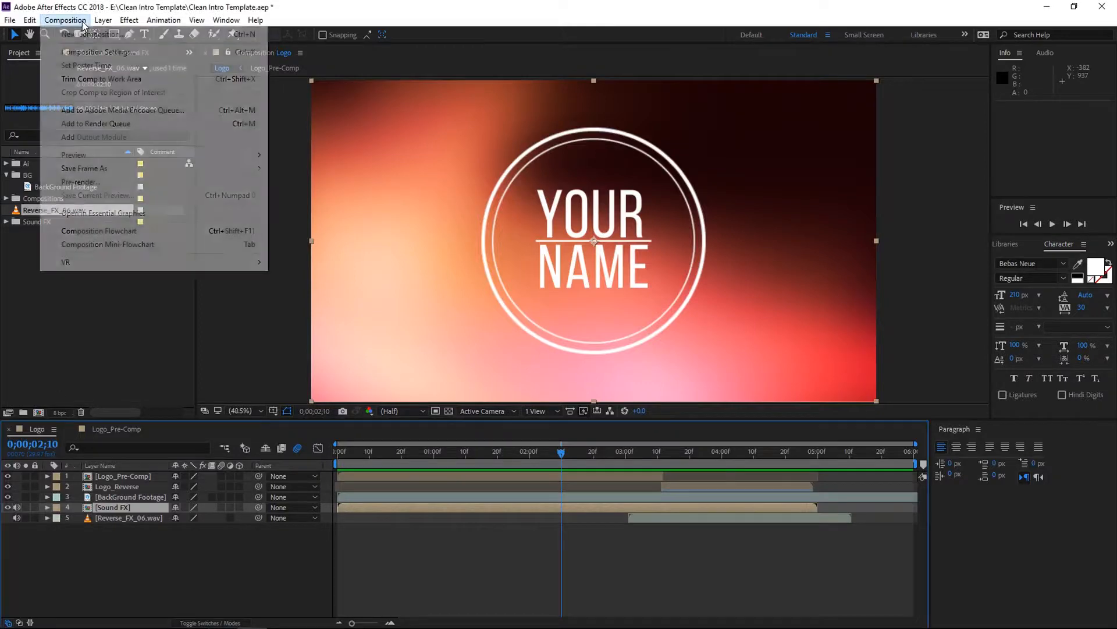
click(74, 32)
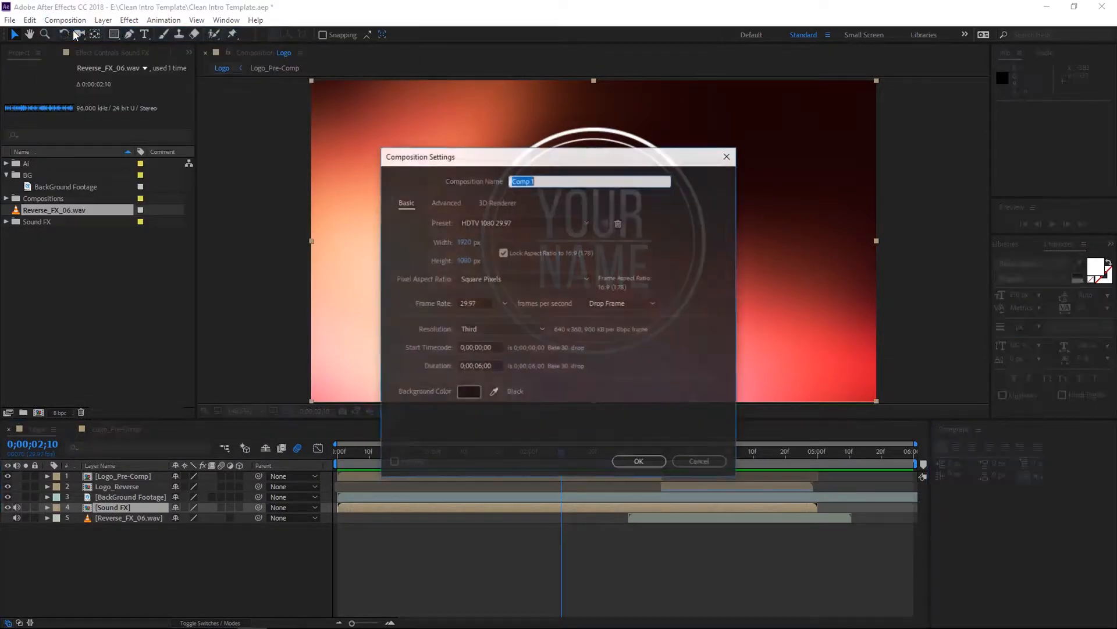
text(It)
text(ntro)
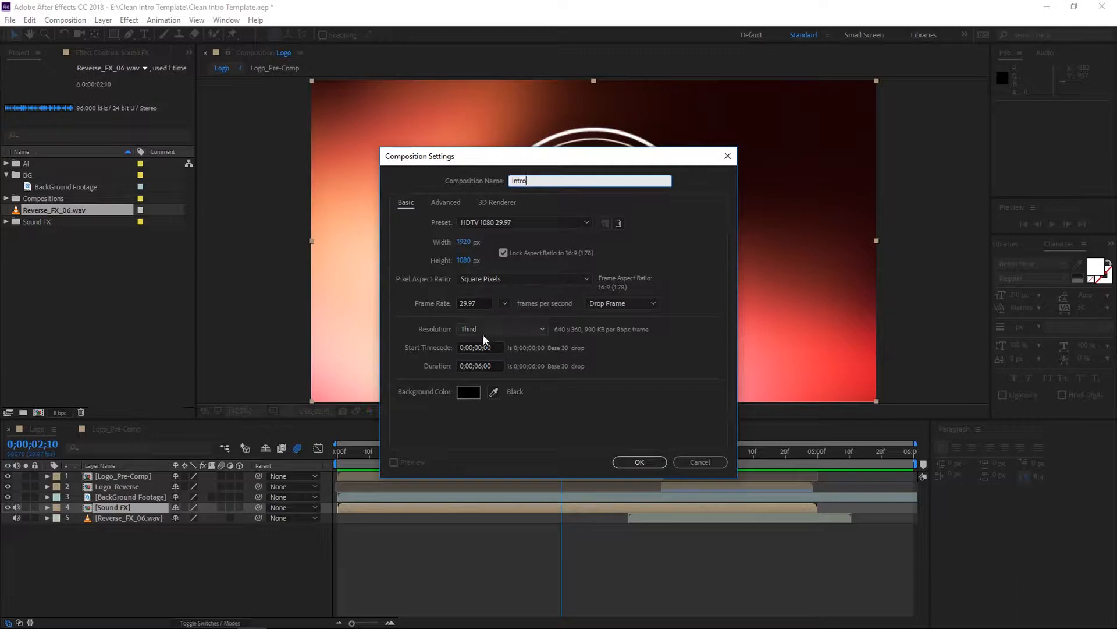
click(633, 462)
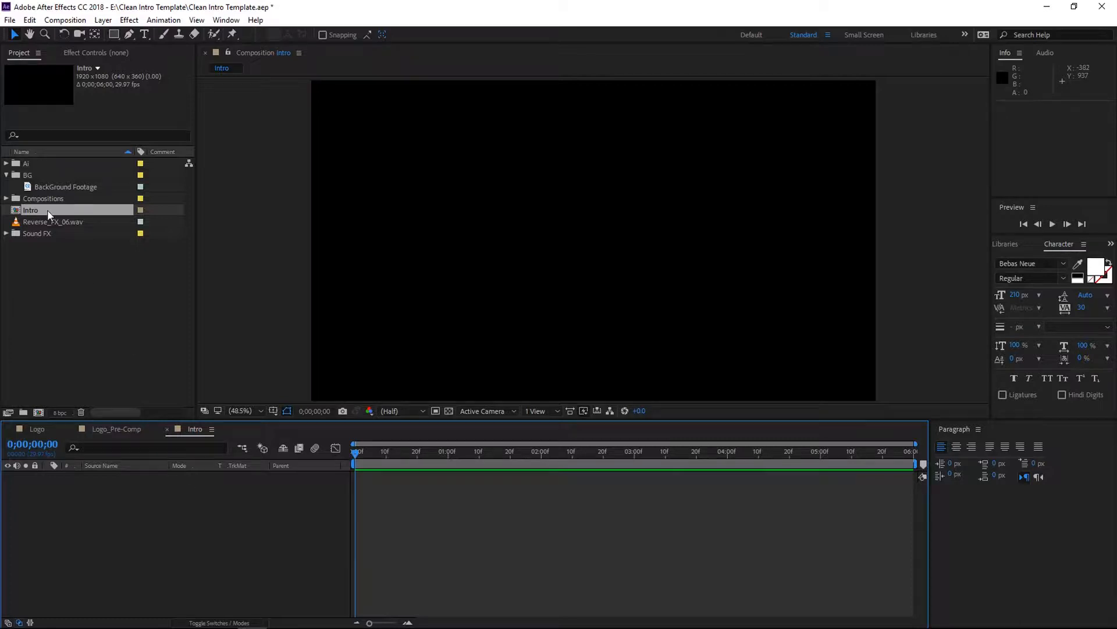
- Add the Inner Circle, Line and Outer Circle AI files from the AI folder into the Intro composition
click(7, 166)
click(8, 166)
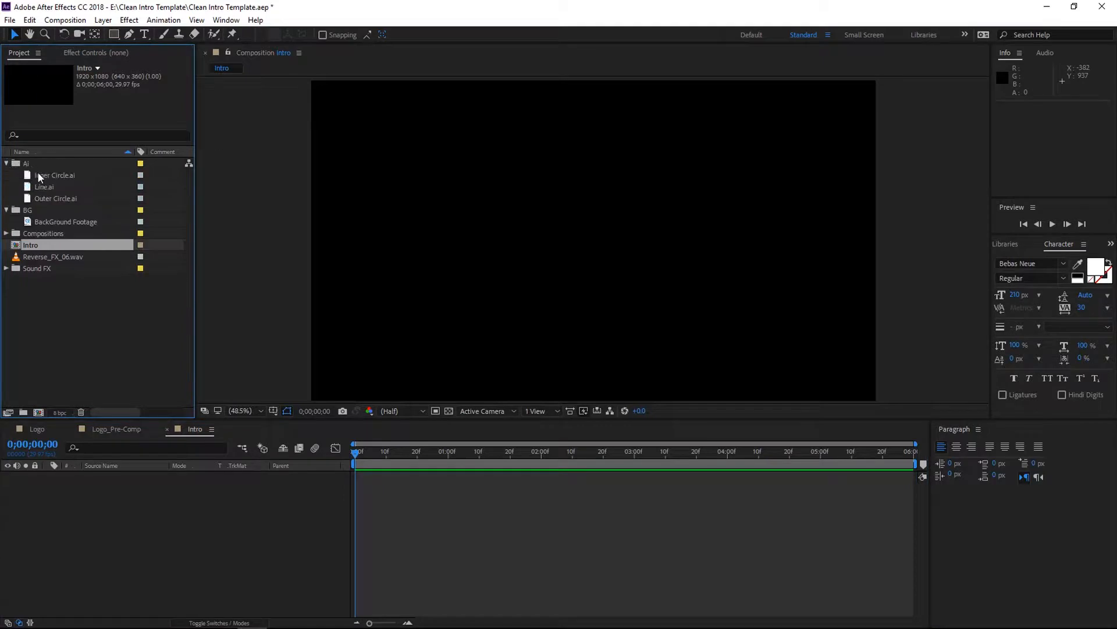
click(38, 174)
shift+click(43, 193)
drag(43, 193, 93, 501)
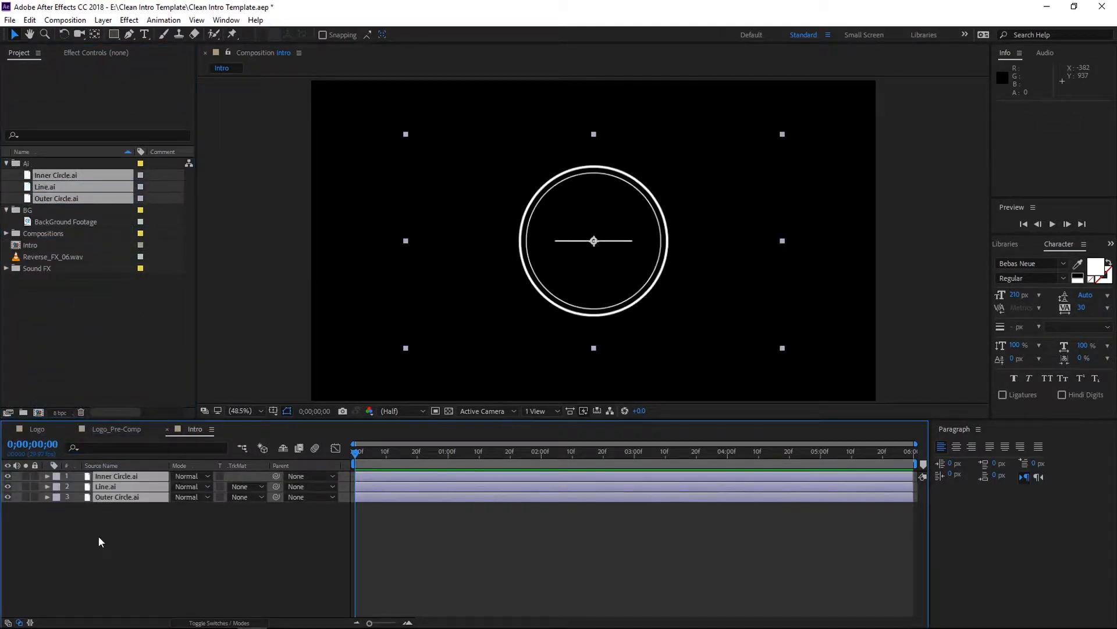
- Select all layers and fit them to the composition size
click(116, 536)
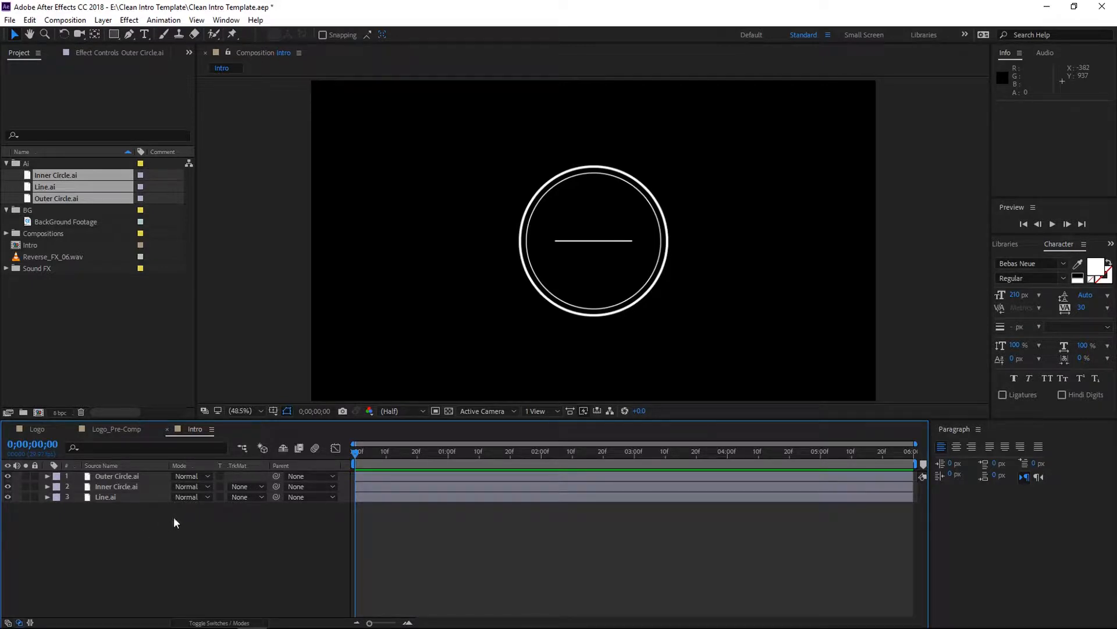
click(151, 499)
key(ctrl+a)
right_click(671, 253)
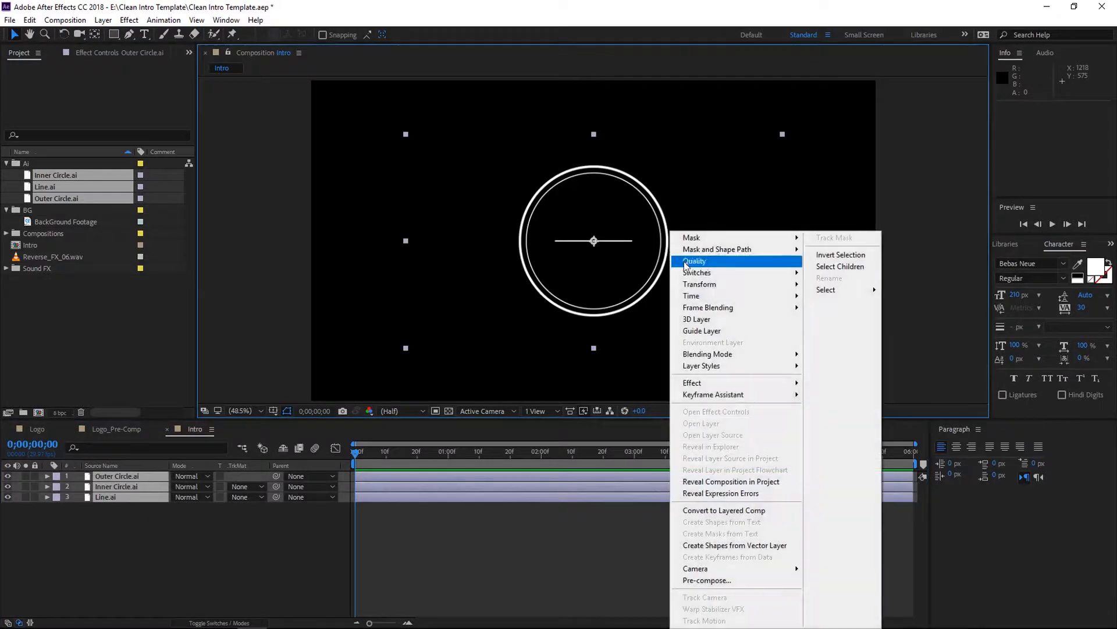
mouse_move(750, 285)
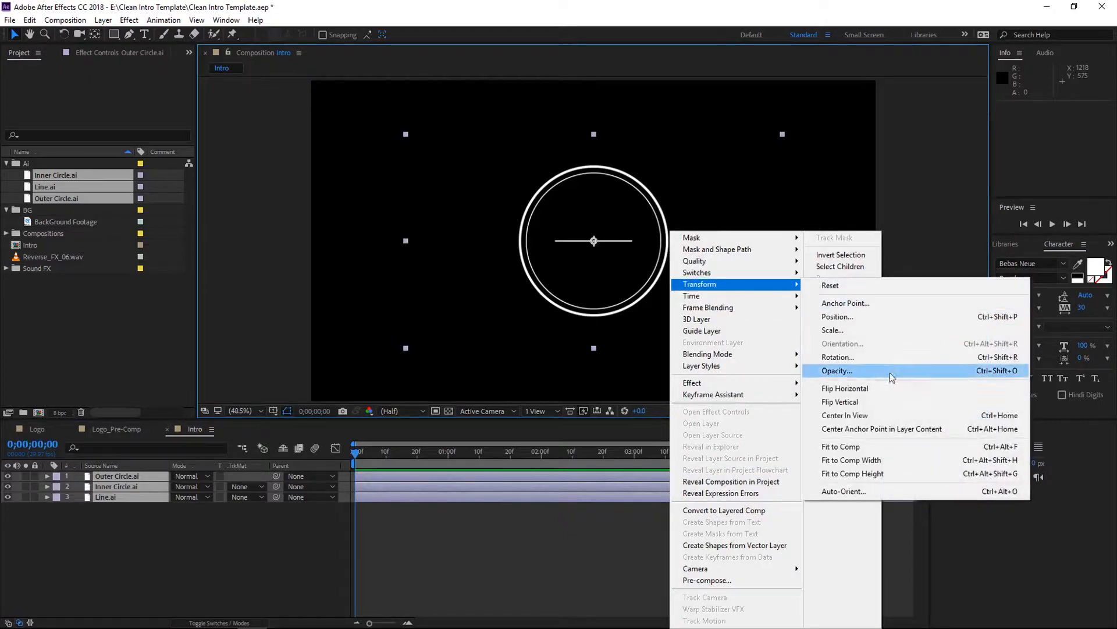
click(883, 448)
- Add Scale keyframes to the Outer Circle layer at the start and at 0;00;00;12
click(203, 522)
click(145, 476)
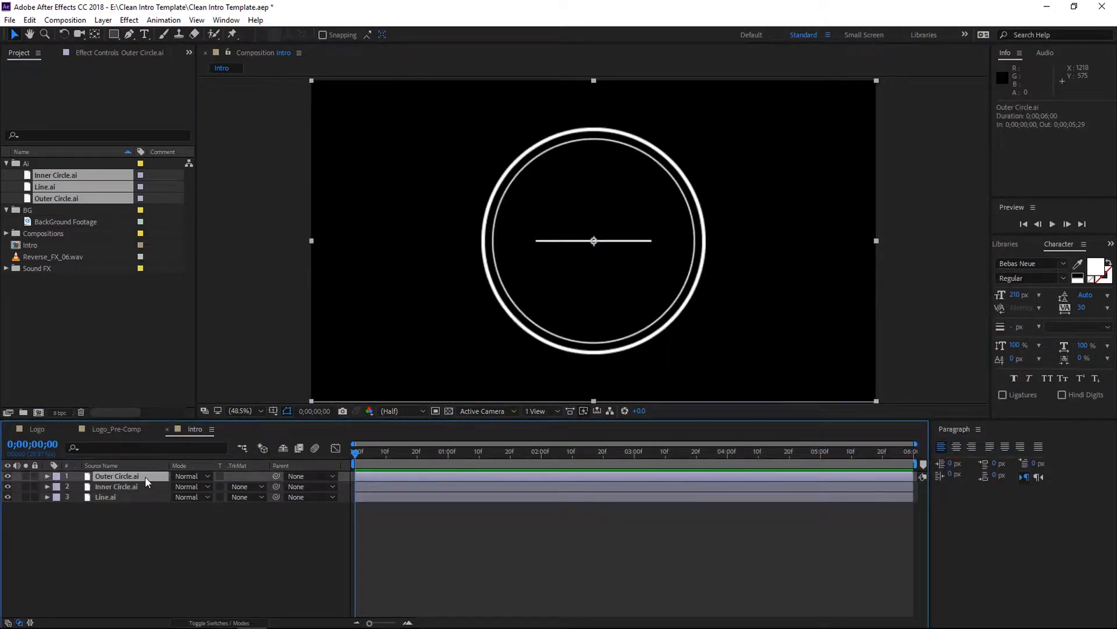
key(s)
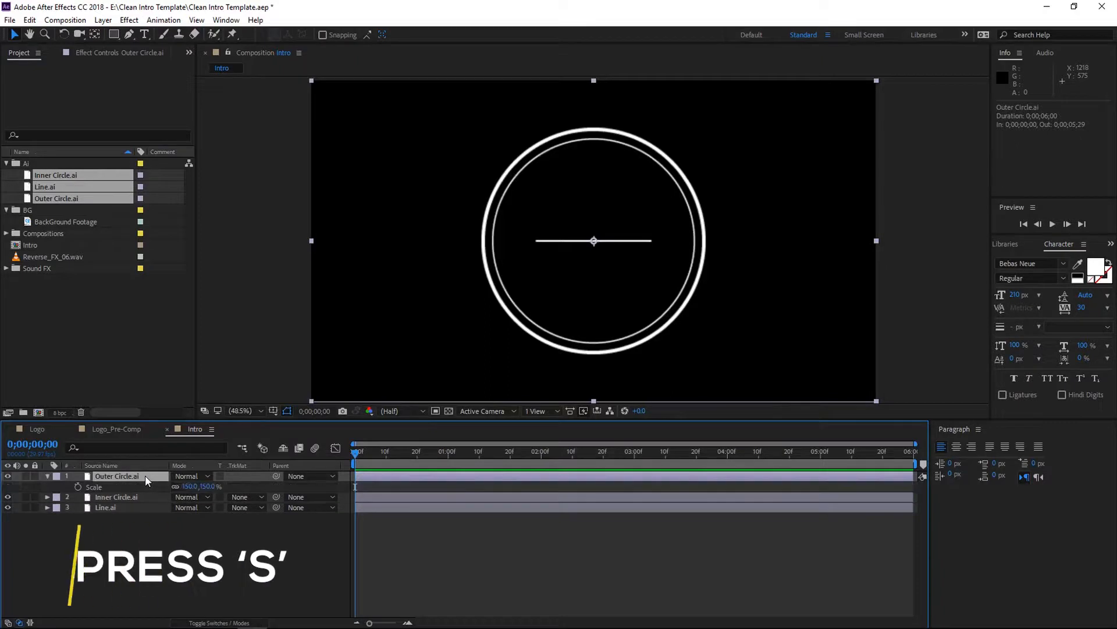
click(77, 486)
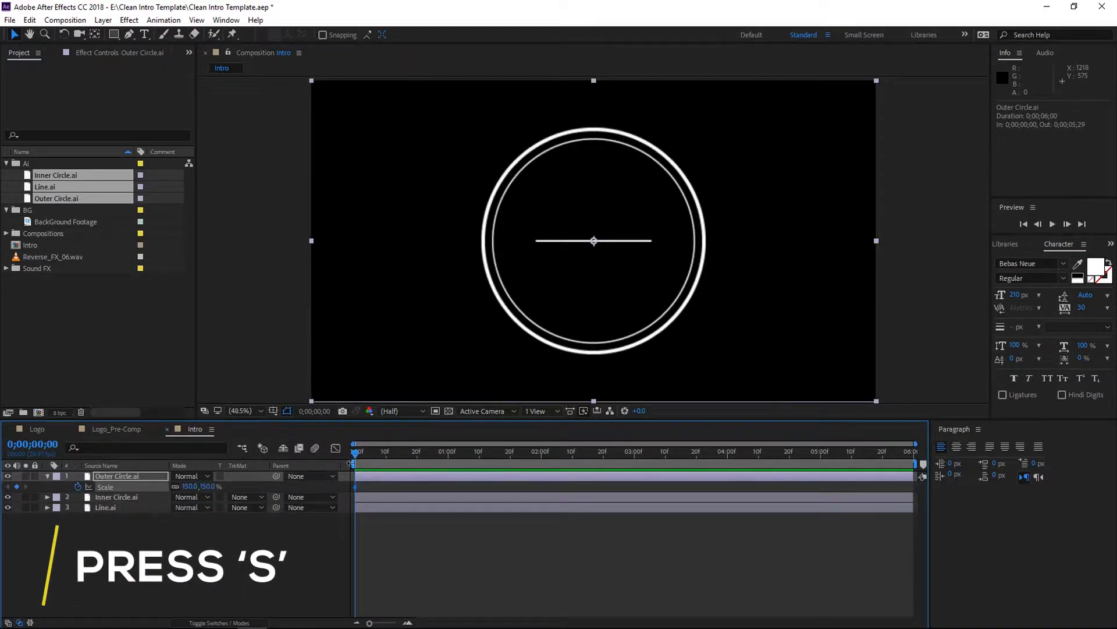
drag(355, 452, 391, 466)
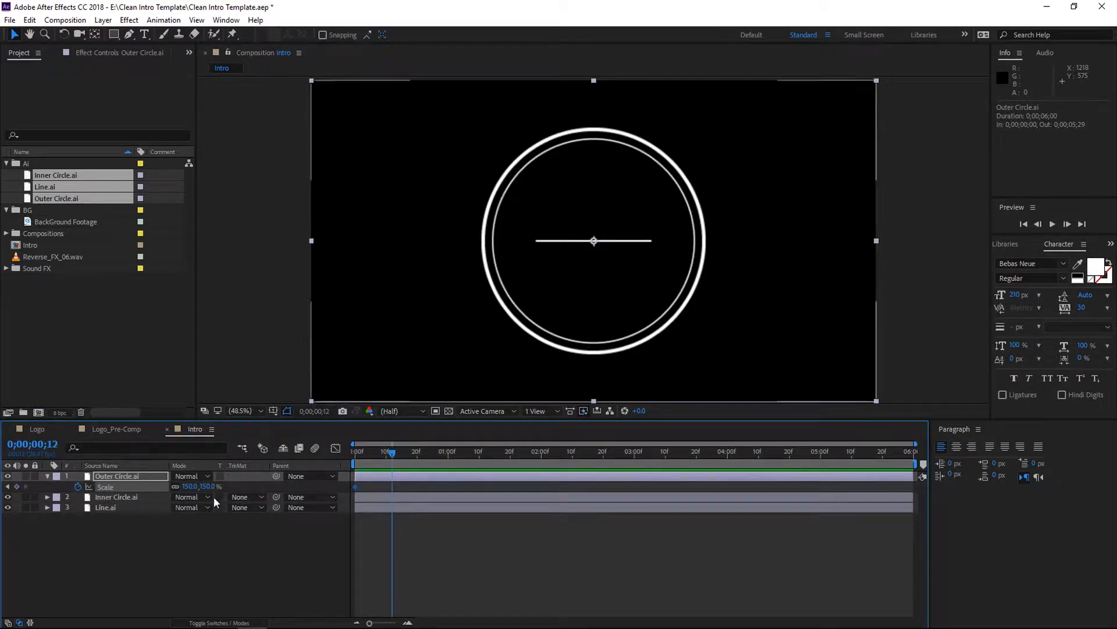
click(16, 486)
- Set the Outer Circle's scale to 0% at the composition start
drag(393, 456, 338, 457)
click(207, 486)
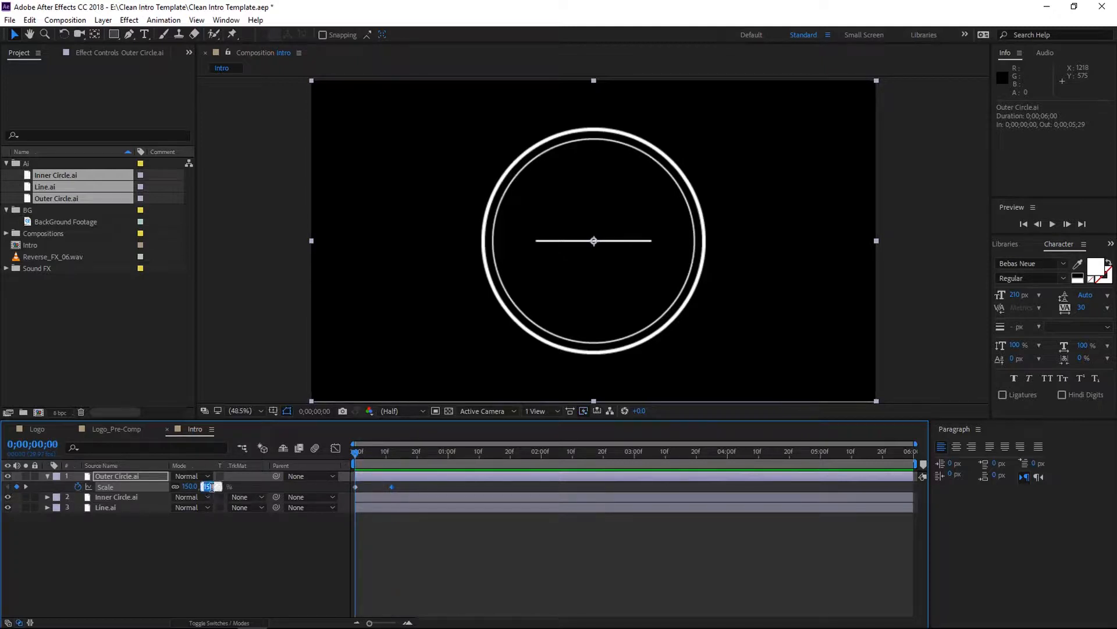
text(0)
key(Return)
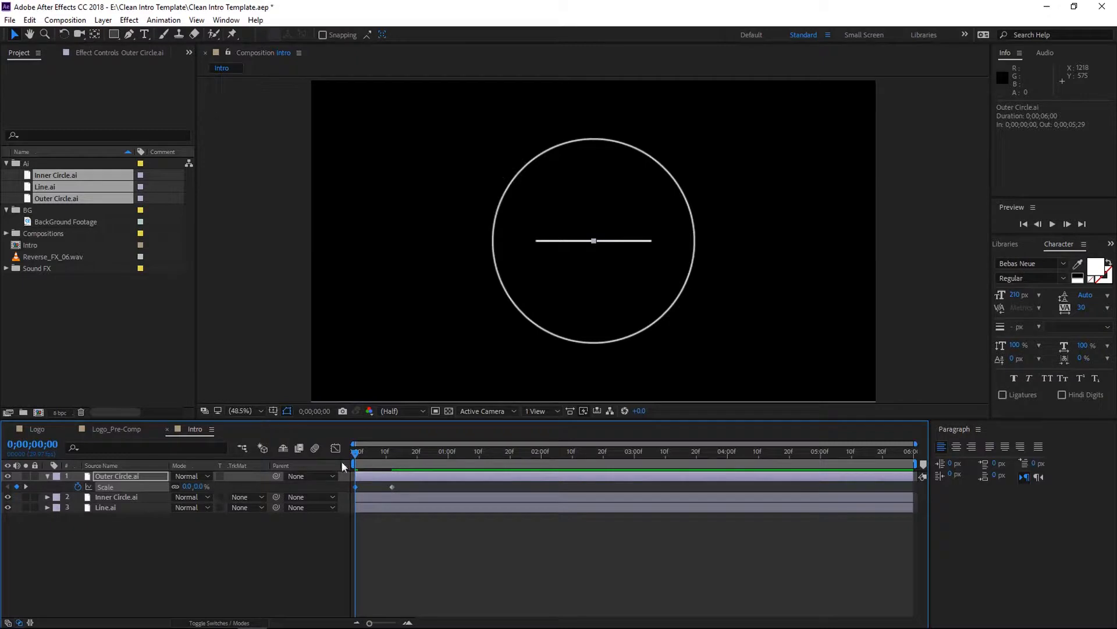
- Add an Inner Circle scale keyframe of 0% at the composition start
key(space)
drag(431, 449, 335, 455)
click(118, 498)
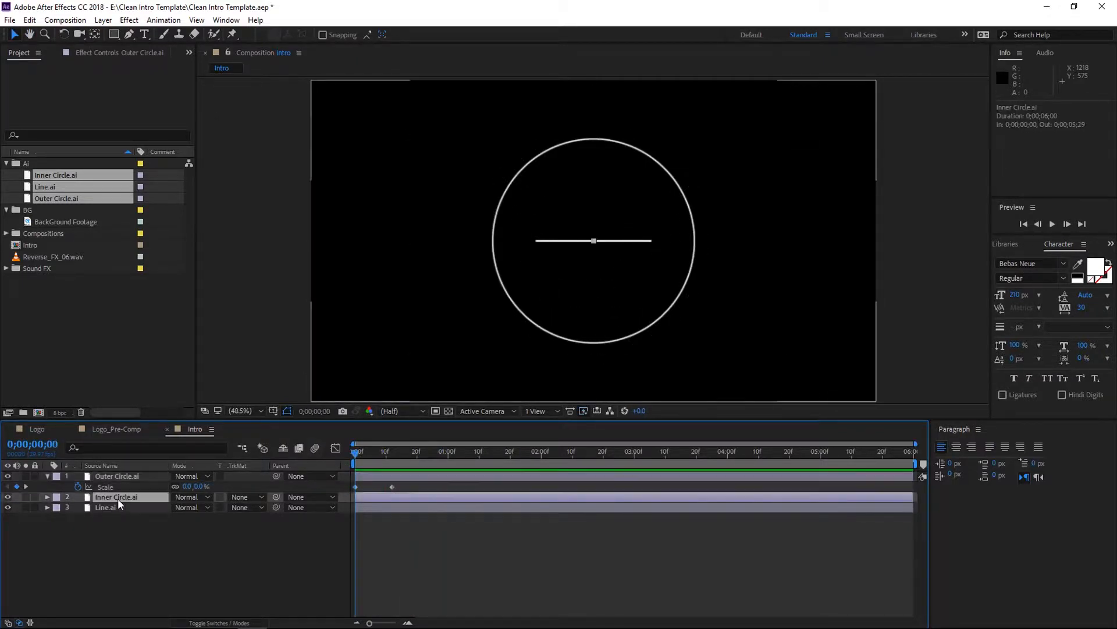
key(s)
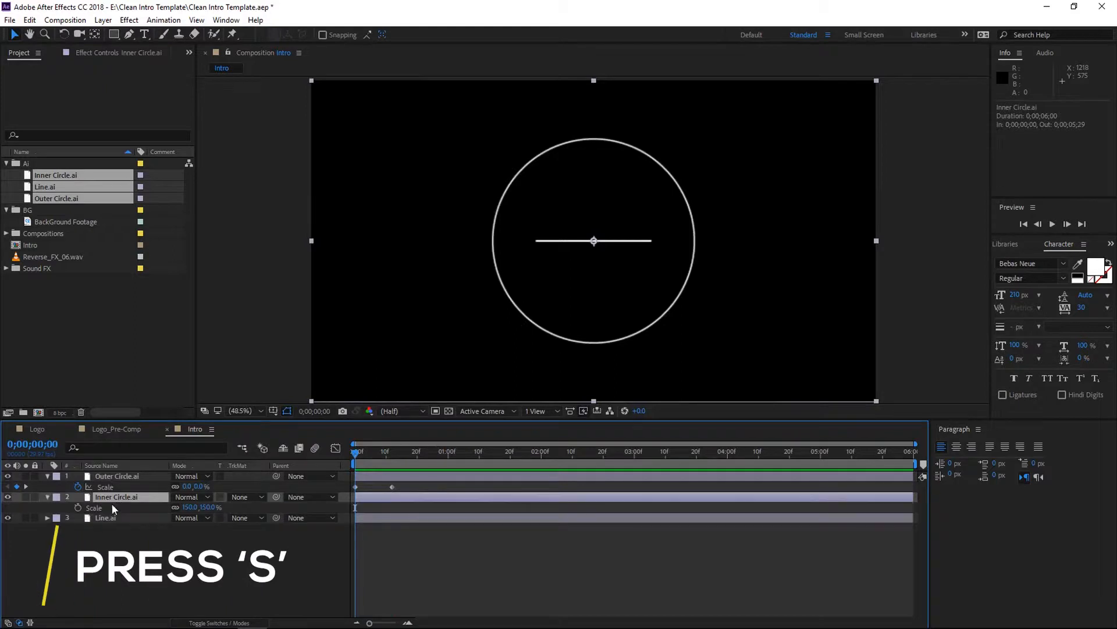
click(78, 507)
click(209, 507)
text(0)
key(Return)
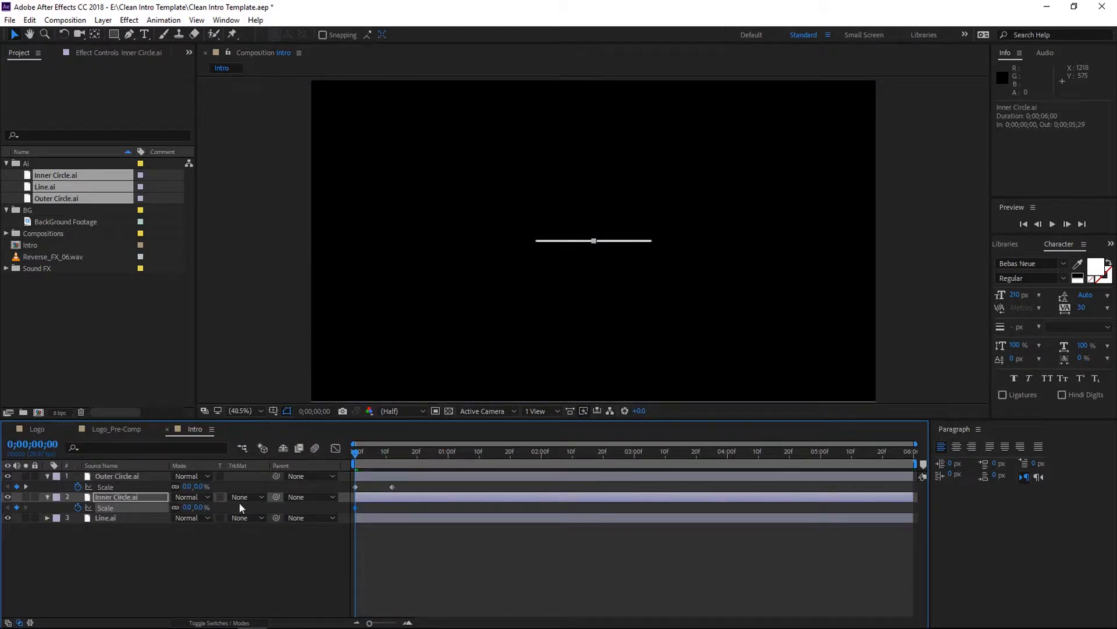
- Set the Inner Circle's scale to 150% at 0;00;00;12
drag(359, 440, 390, 459)
click(198, 506)
text(150)
key(Return)
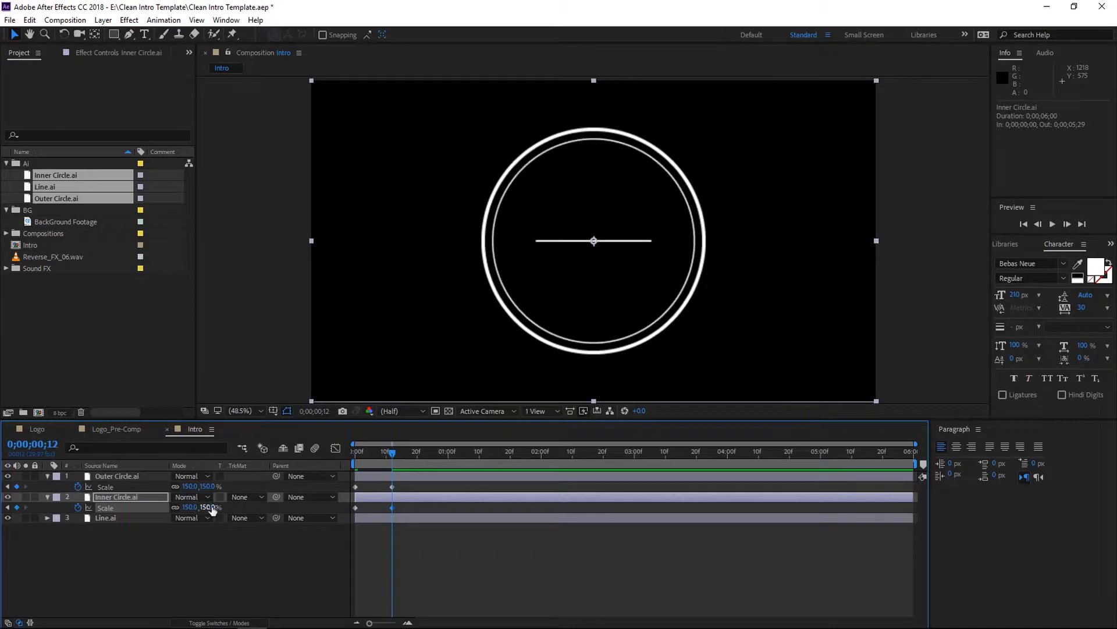
- Rotate the Line layer to 90 degrees
click(150, 521)
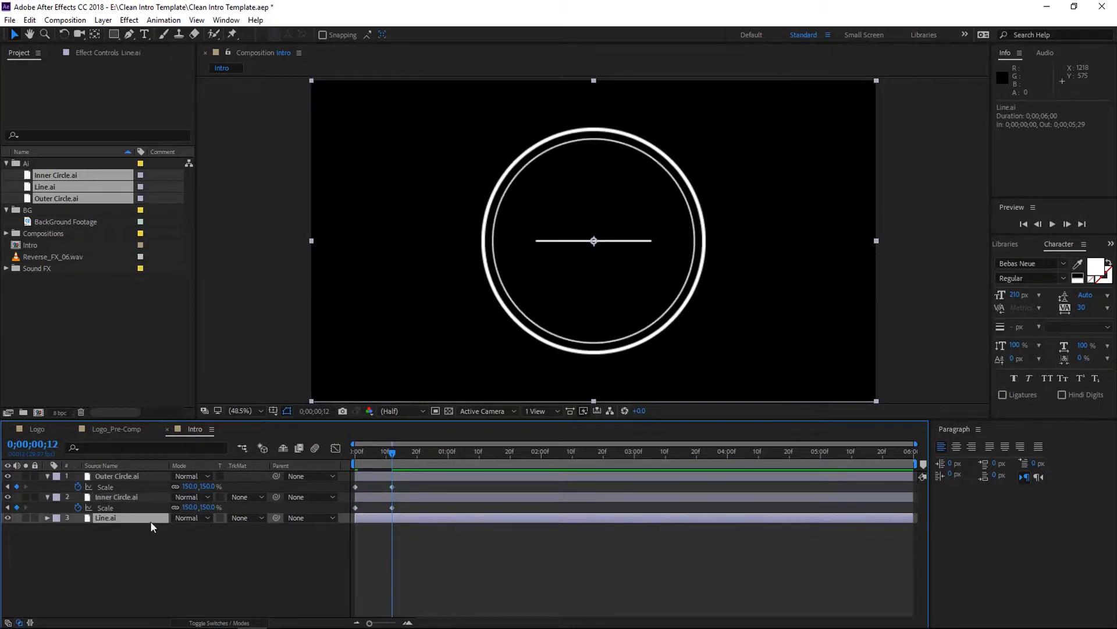
key(r)
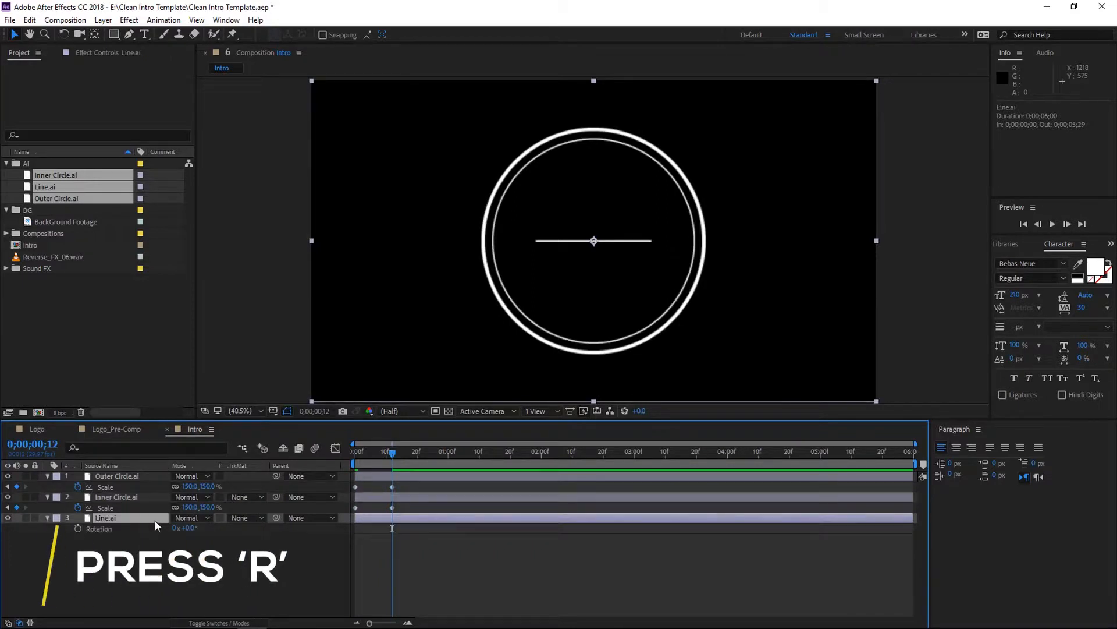
click(187, 528)
text(90)
key(Return)
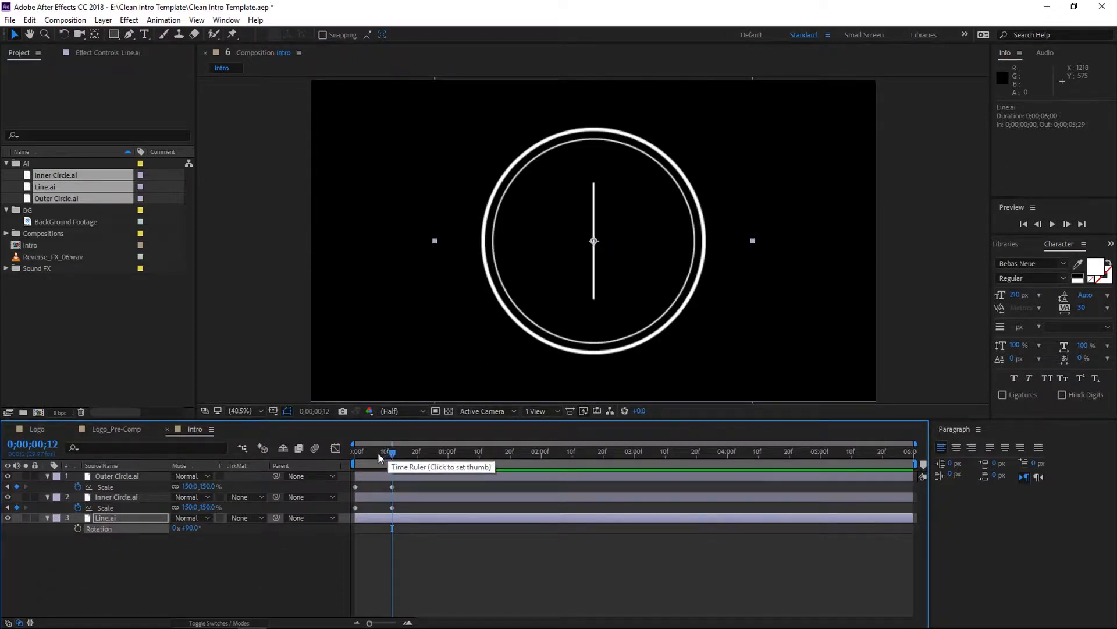
- Shift the Inner Circle's scale keyframes later so the 150% keyframe sits at about 0;00;00;21
key(r)
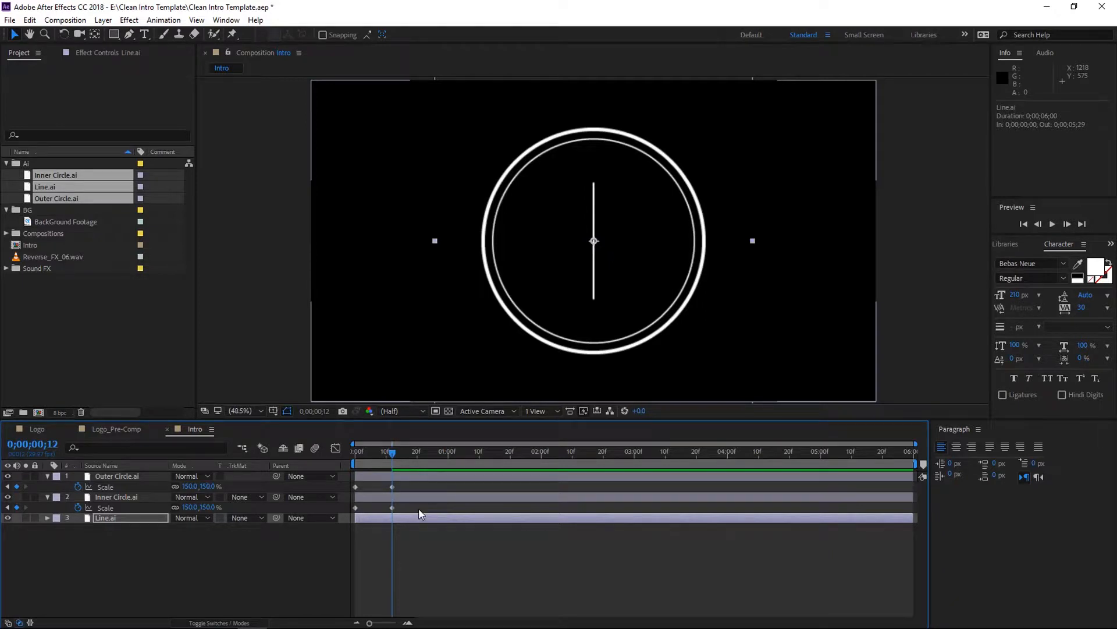
mouse_move(414, 508)
mouse_down()
mouse_move(344, 509)
mouse_move(422, 516)
mouse_up()
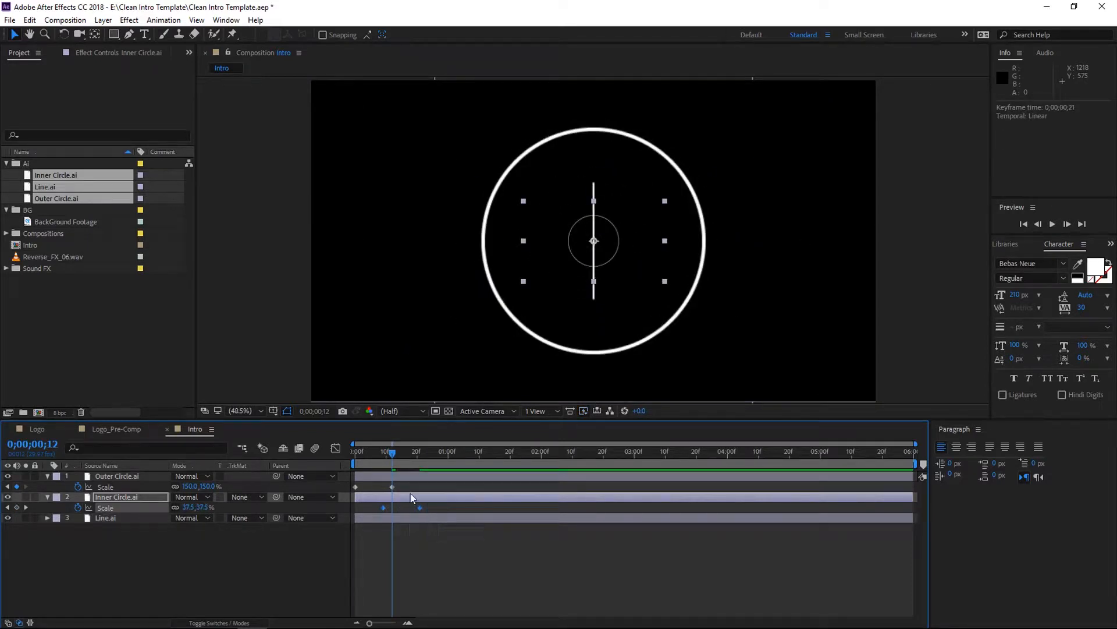
drag(392, 455, 343, 455)
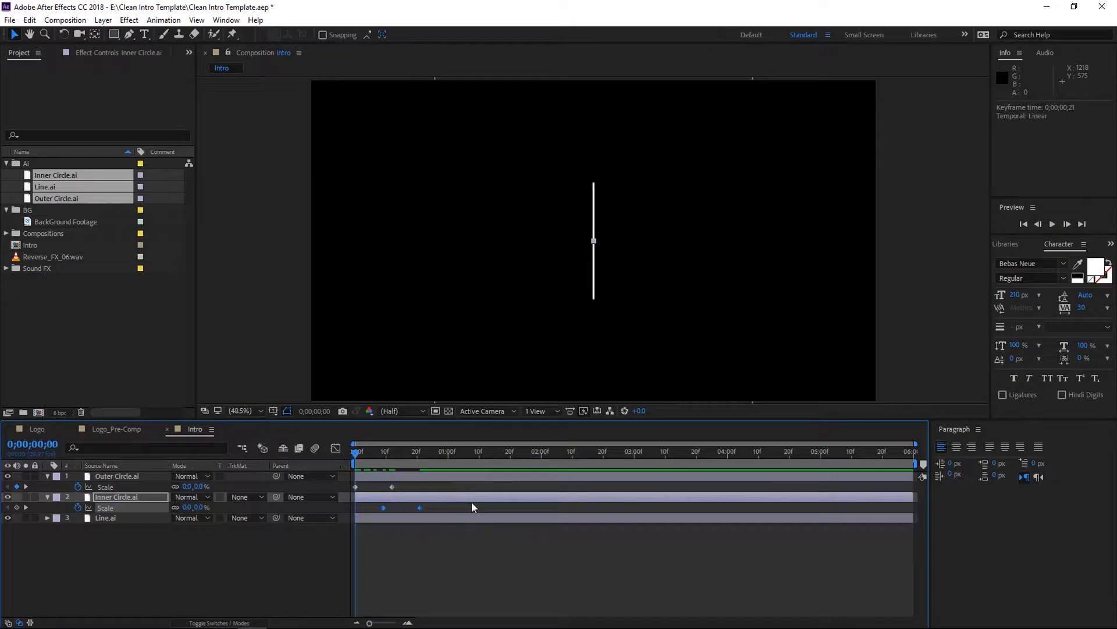
key(space)
key(space)
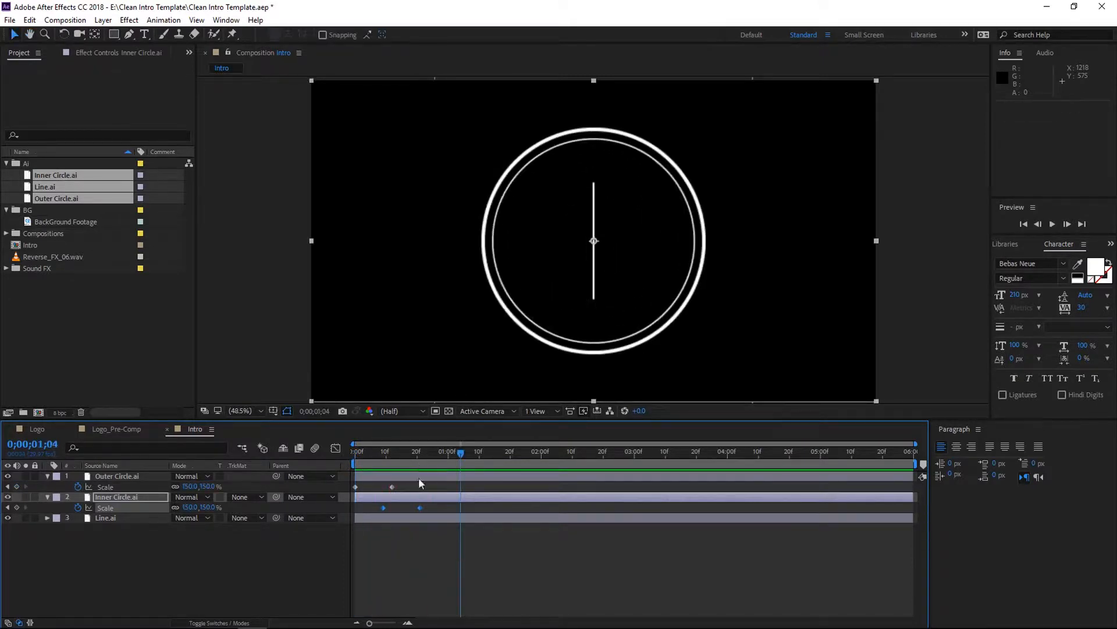
drag(421, 506, 426, 507)
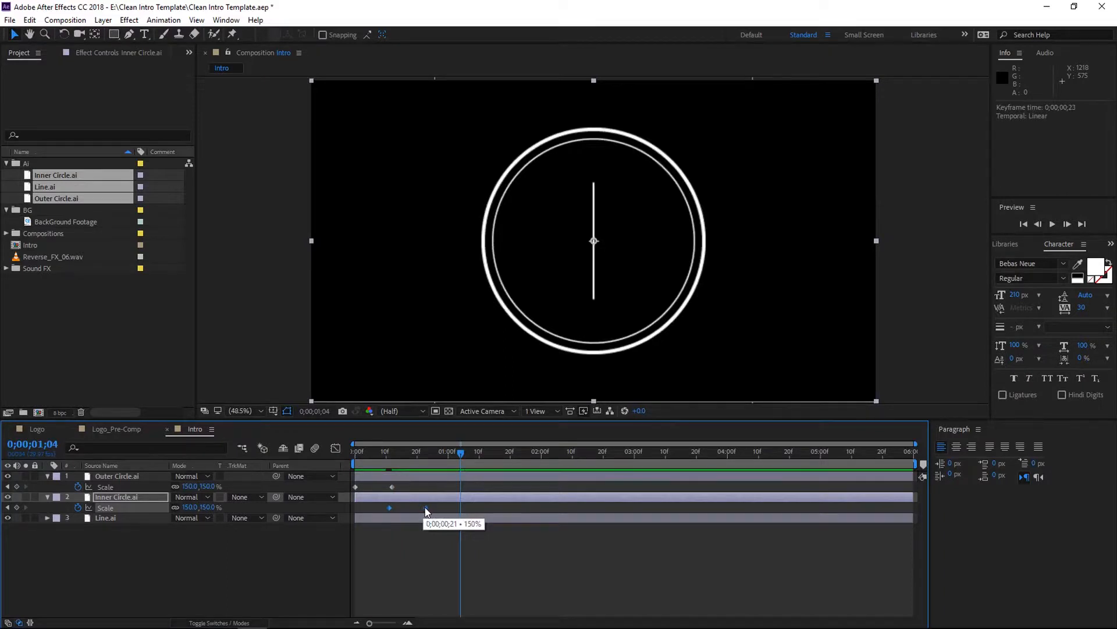
- Preview the animation from the composition start
drag(461, 453, 355, 454)
key(space)
key(space)
mouse_move(470, 455)
mouse_down()
mouse_move(407, 456)
mouse_move(451, 456)
mouse_up()
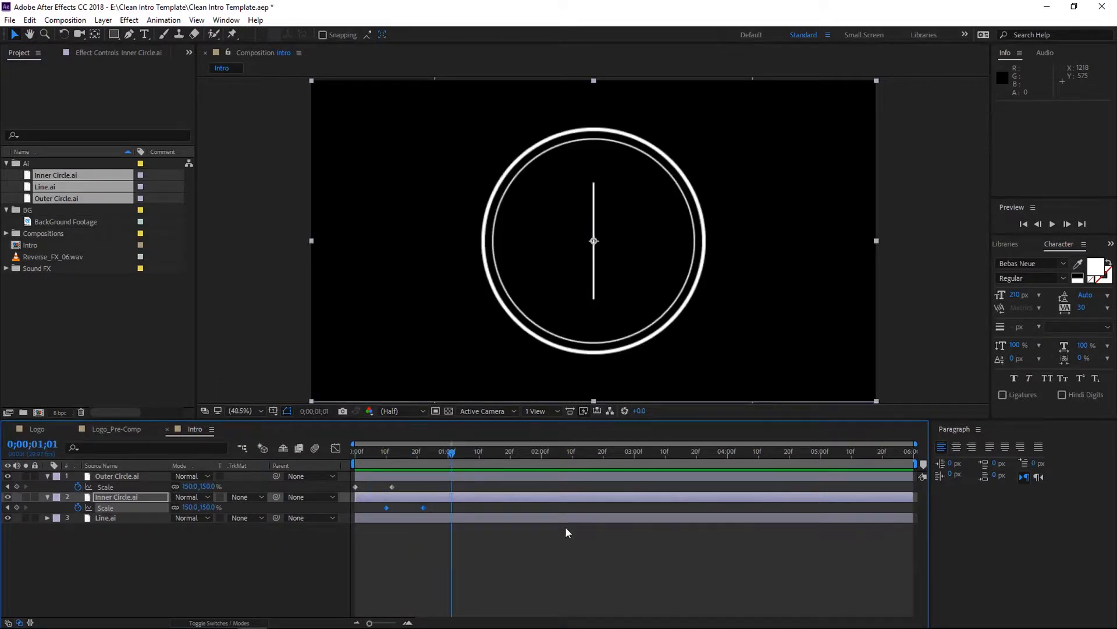
- Apply Easy Ease to all the scale keyframes
drag(445, 490, 346, 486)
key(F9)
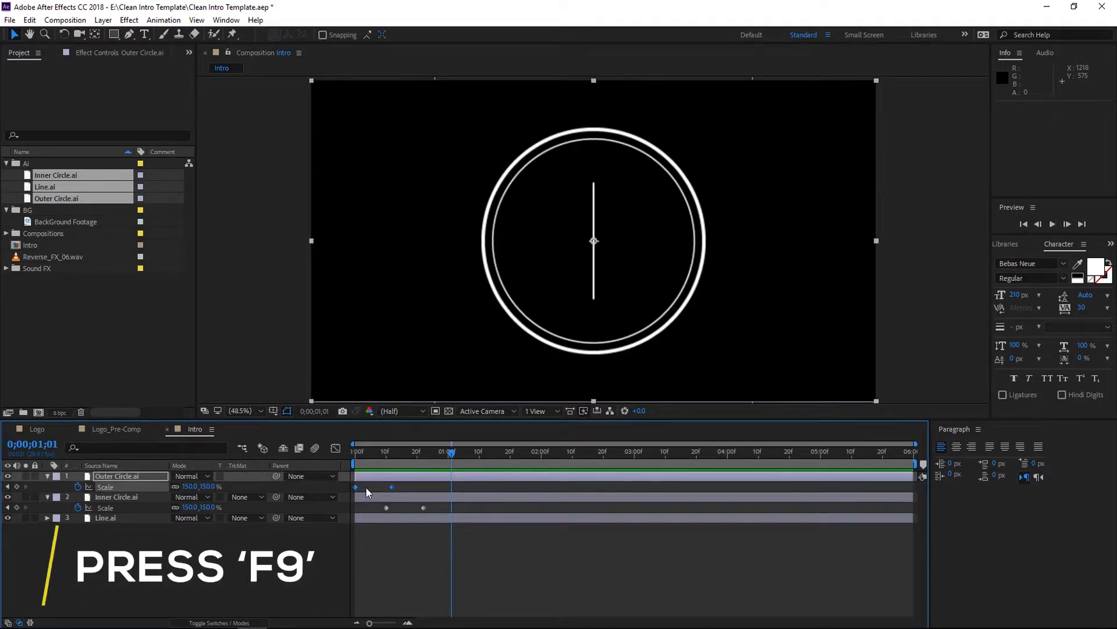
- Open the Graph Editor and inspect the Outer Circle's scale speed graph
click(336, 448)
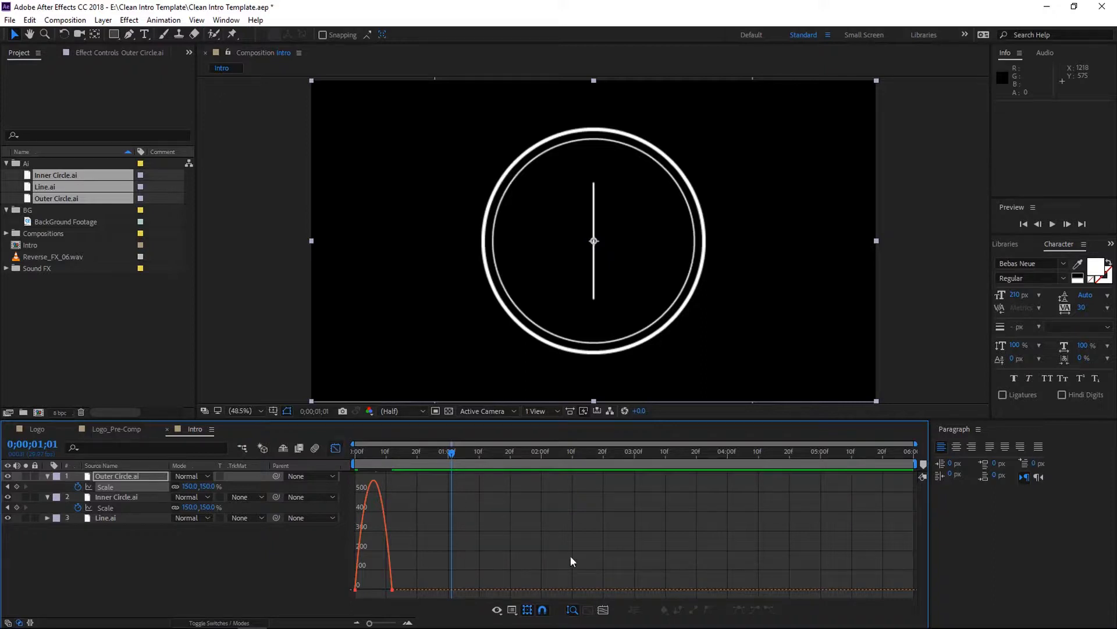
click(512, 610)
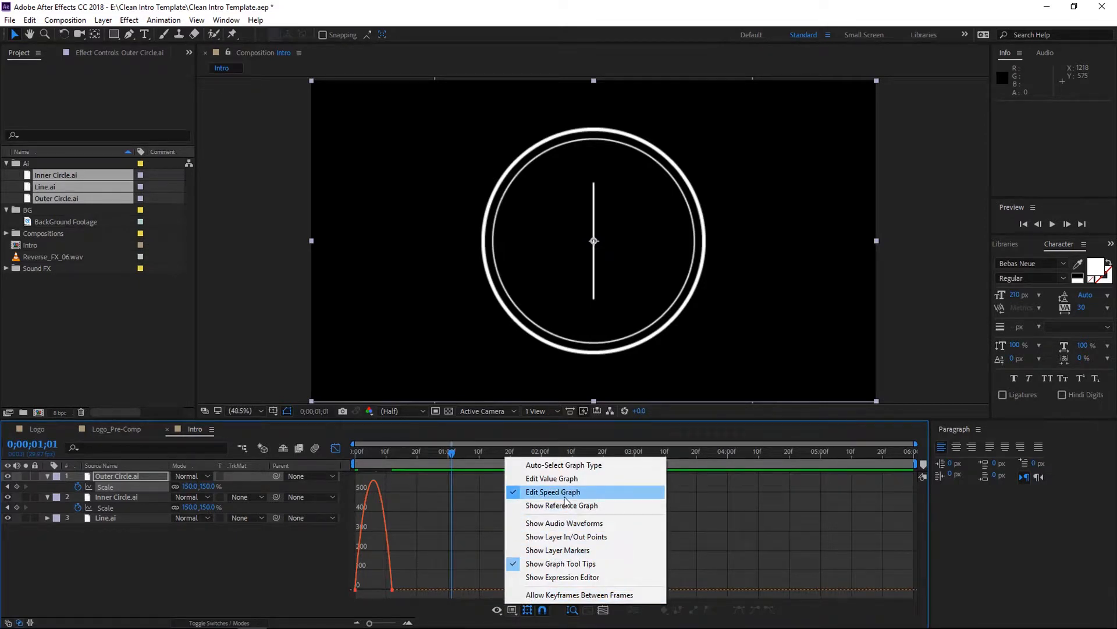
click(433, 556)
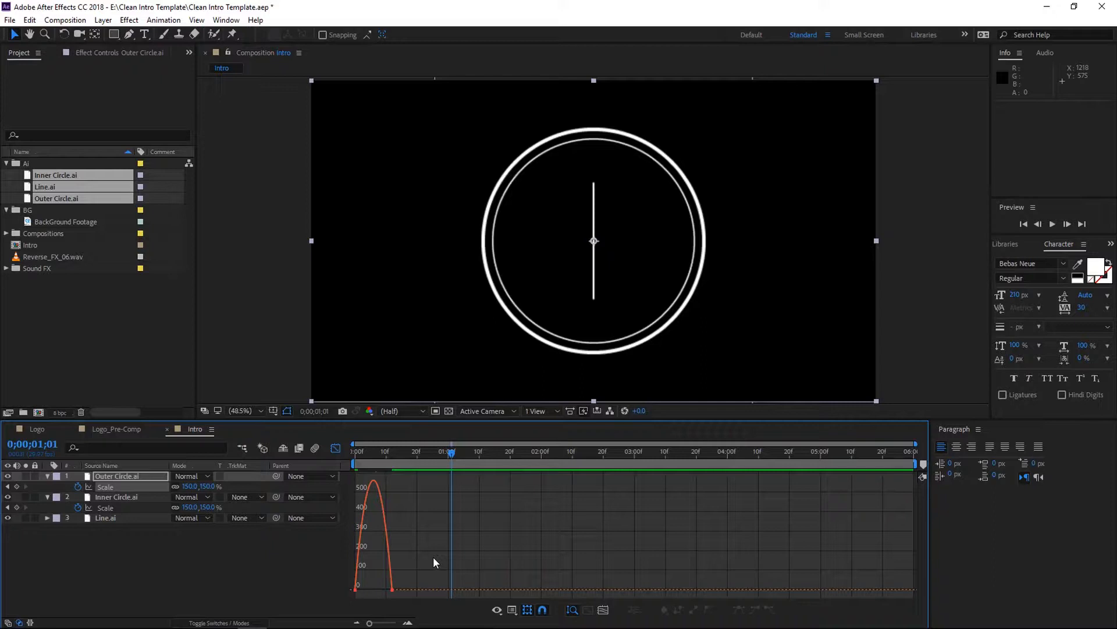
mouse_move(377, 485)
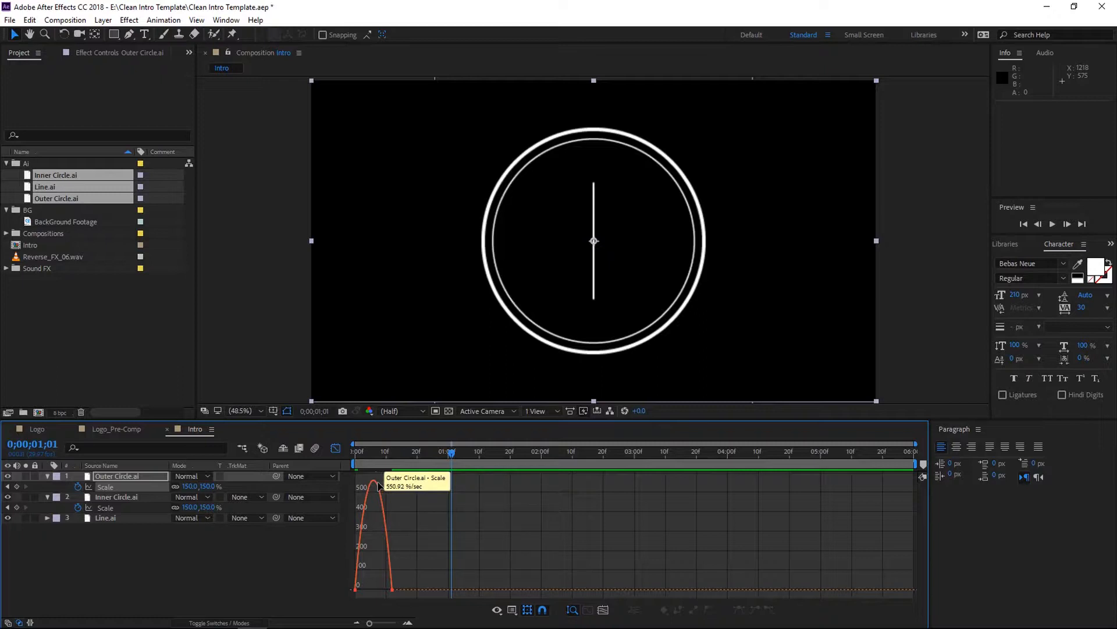
mouse_move(394, 587)
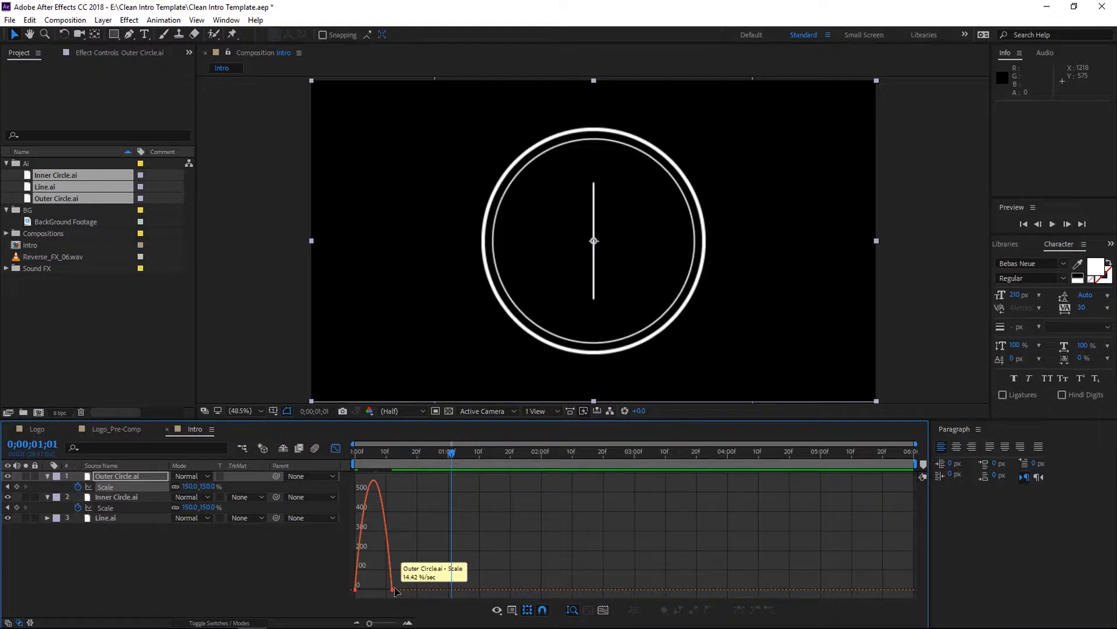
- Extend the Outer Circle's last scale keyframe influence handle toward the start in the speed graph
click(393, 589)
drag(383, 590, 350, 588)
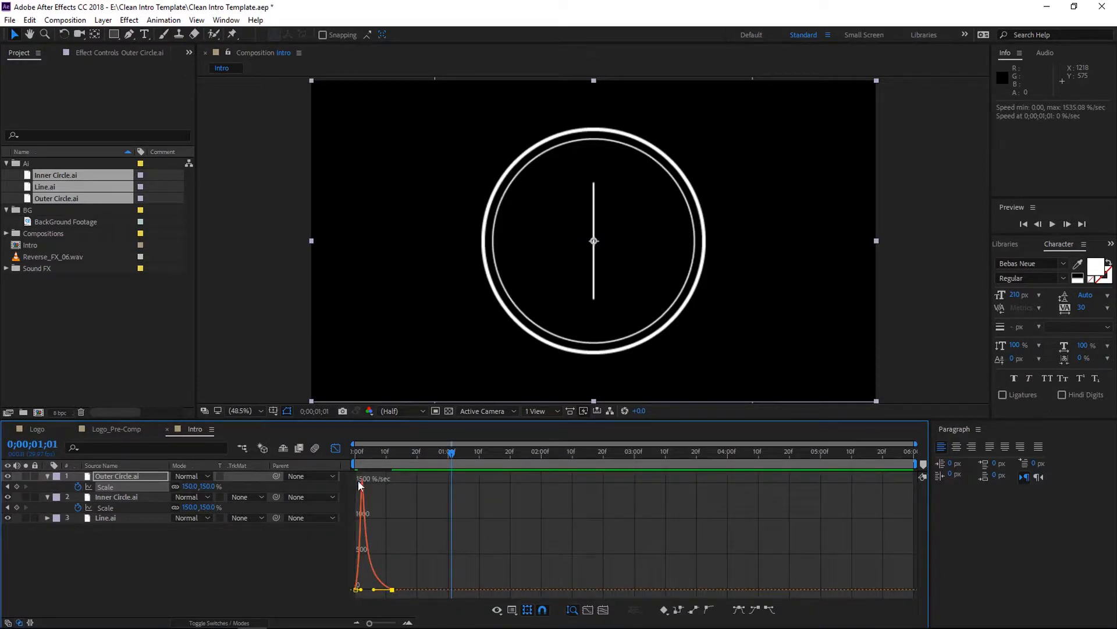
- Extend the Inner Circle's last scale keyframe influence handle toward the start in the speed graph
click(336, 448)
drag(444, 505, 368, 509)
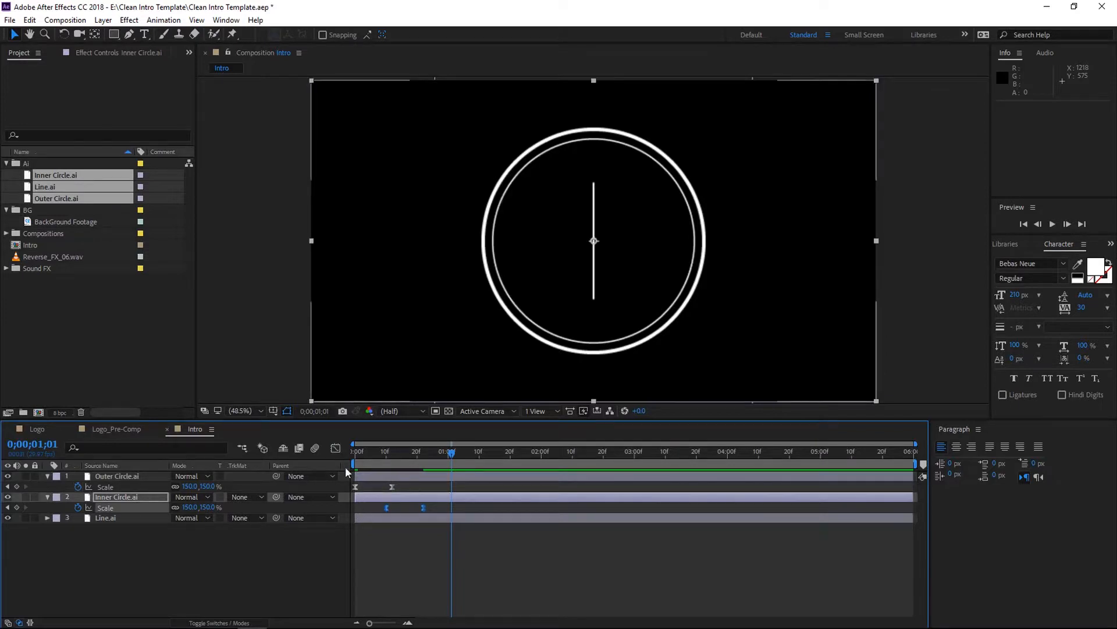
click(336, 448)
click(424, 590)
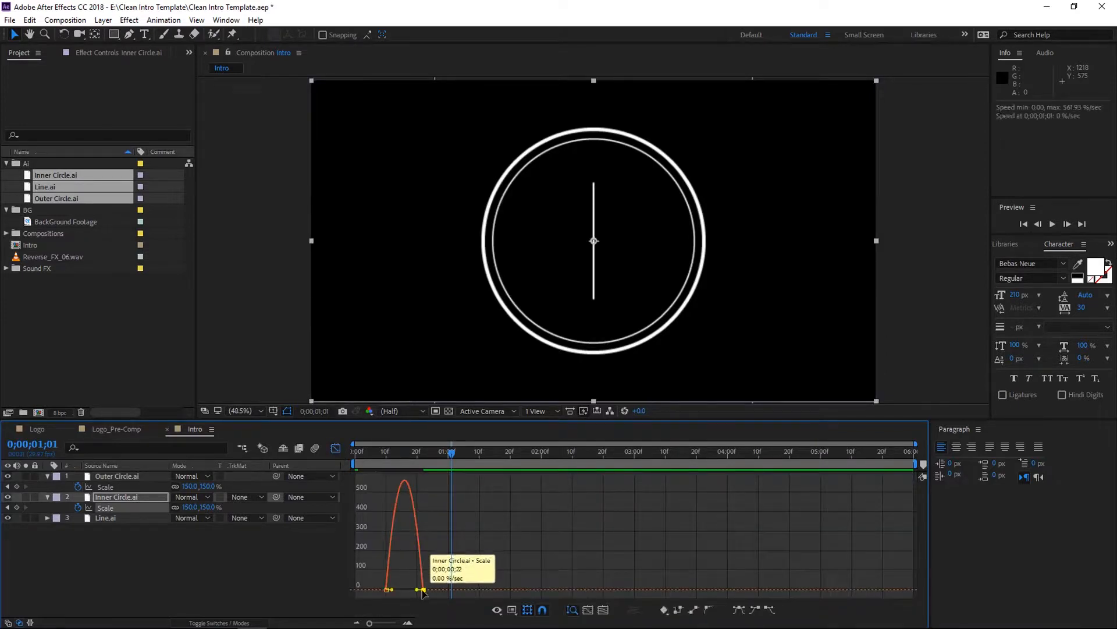
drag(417, 589, 371, 586)
- Preview the animation from the composition start
click(336, 448)
drag(443, 454, 323, 460)
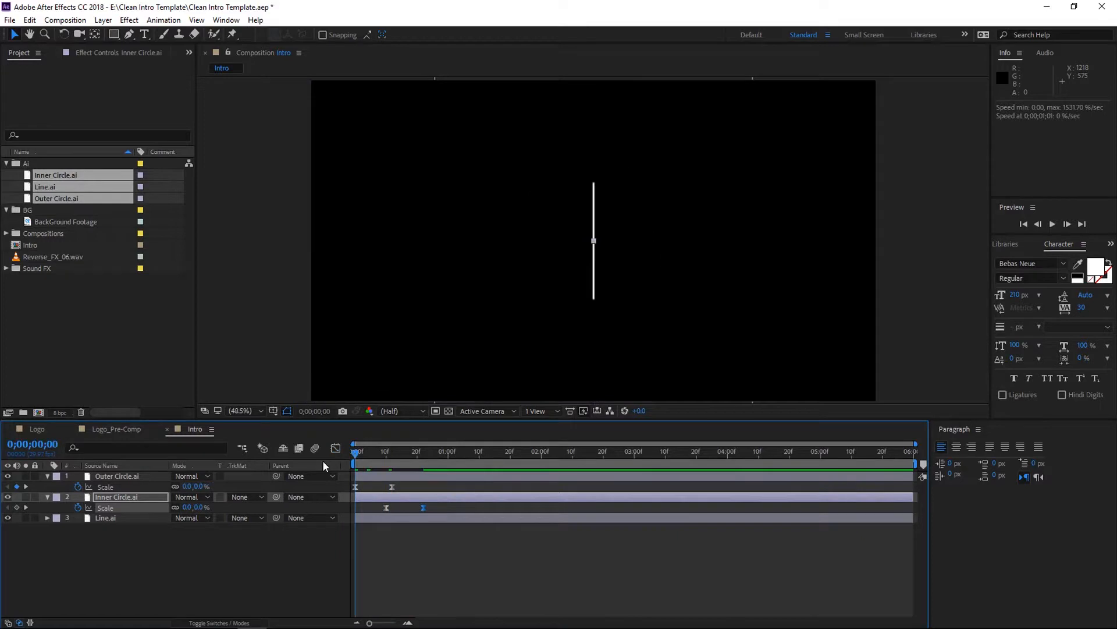
click(407, 549)
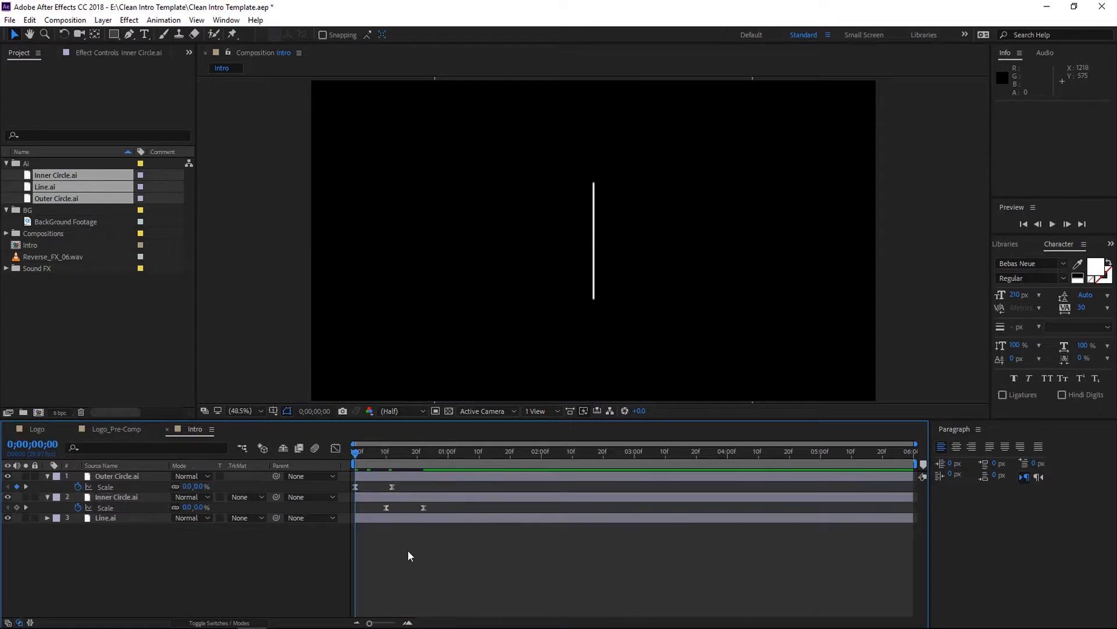
key(space)
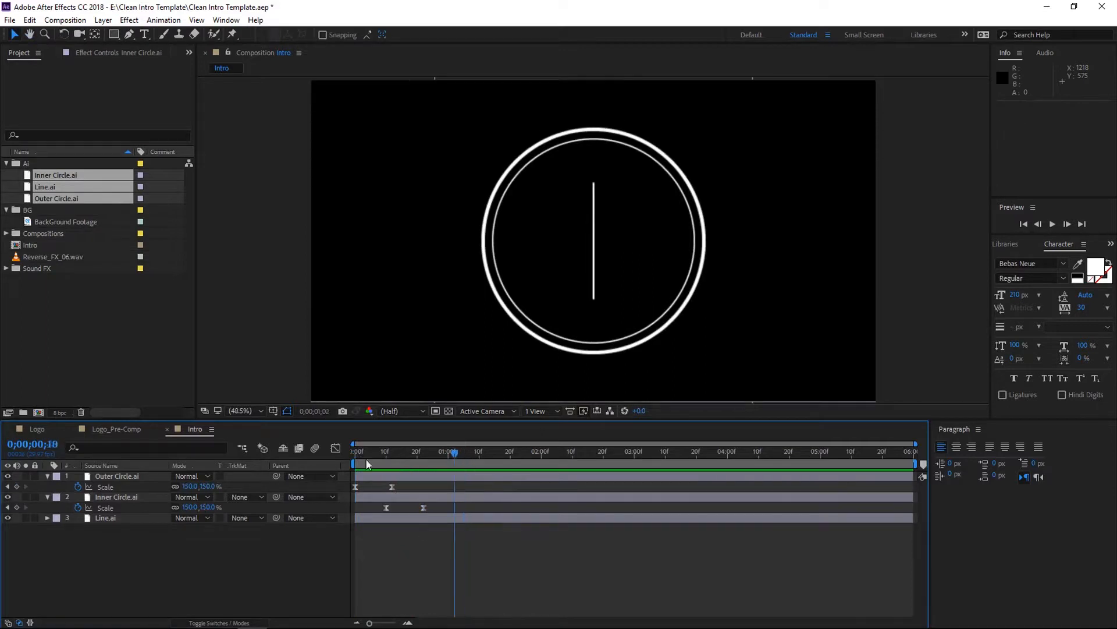
key(space)
key(space)
drag(439, 458, 383, 459)
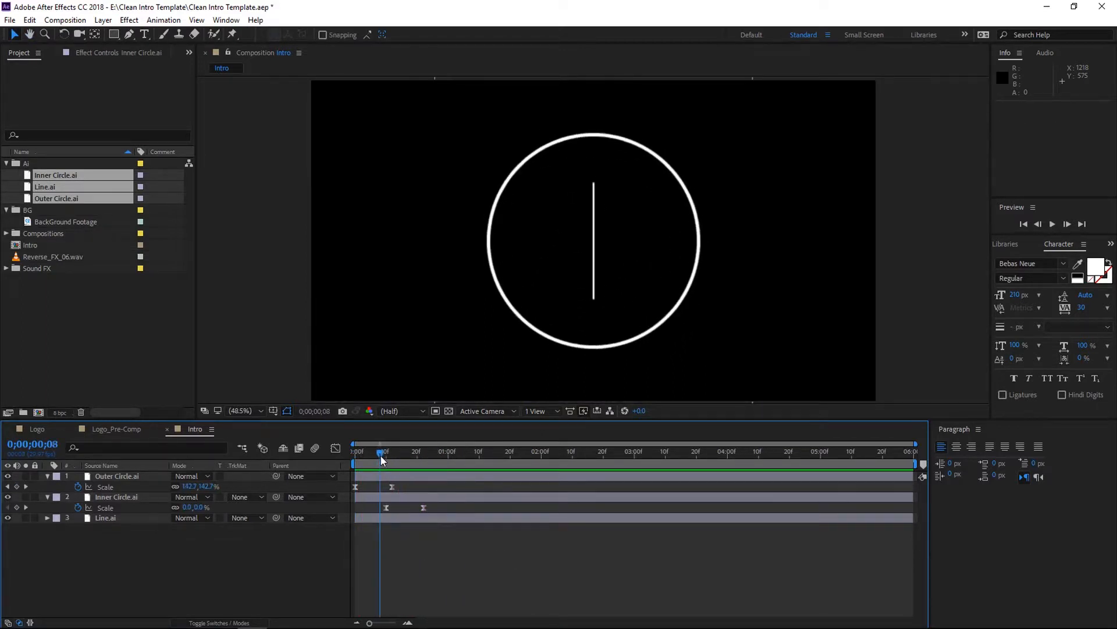
- Shift the Inner Circle's scale keyframes slightly earlier and preview the result from the start
mouse_move(427, 505)
mouse_down()
mouse_move(373, 511)
mouse_move(417, 509)
mouse_up()
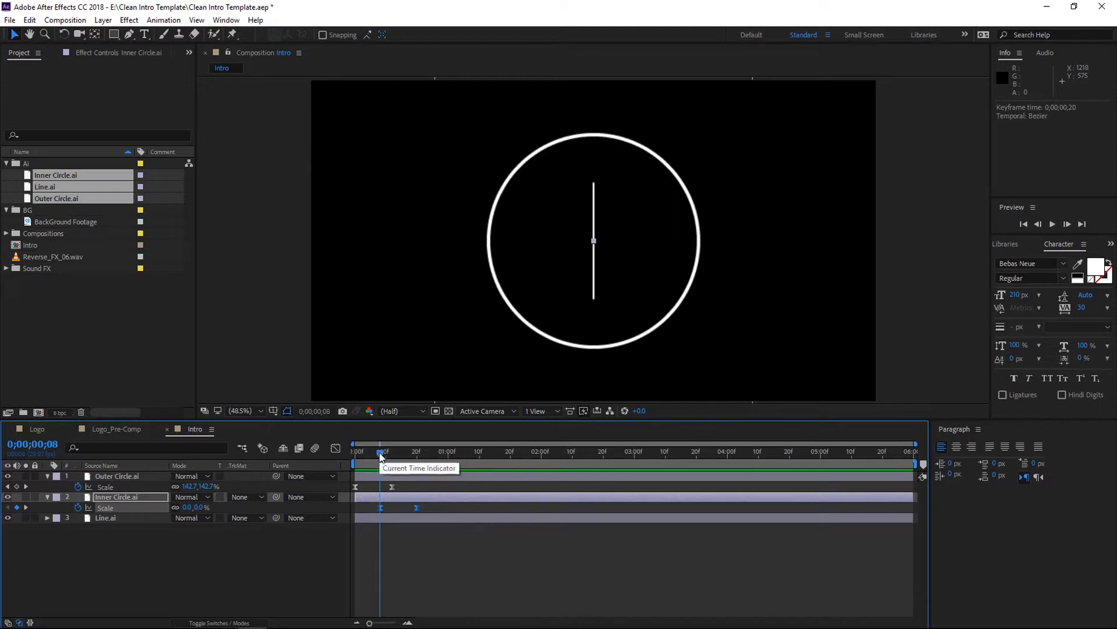
drag(380, 453, 331, 458)
key(space)
key(space)
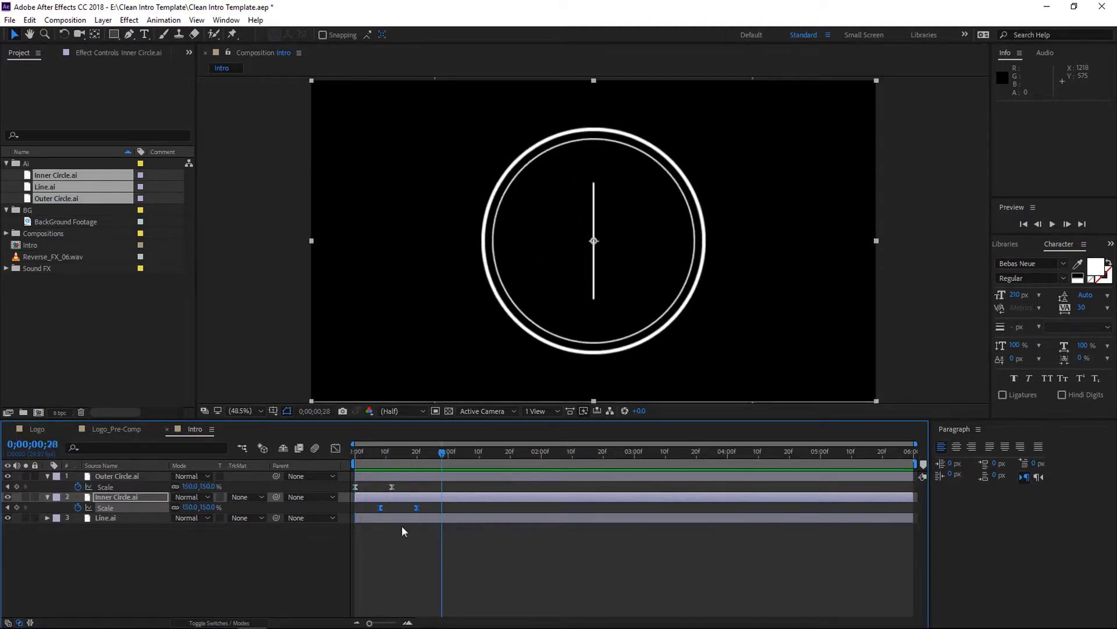
- Add a Scale keyframe of 0% to the Line layer at about frame 17
click(108, 518)
key(s)
drag(442, 452, 407, 466)
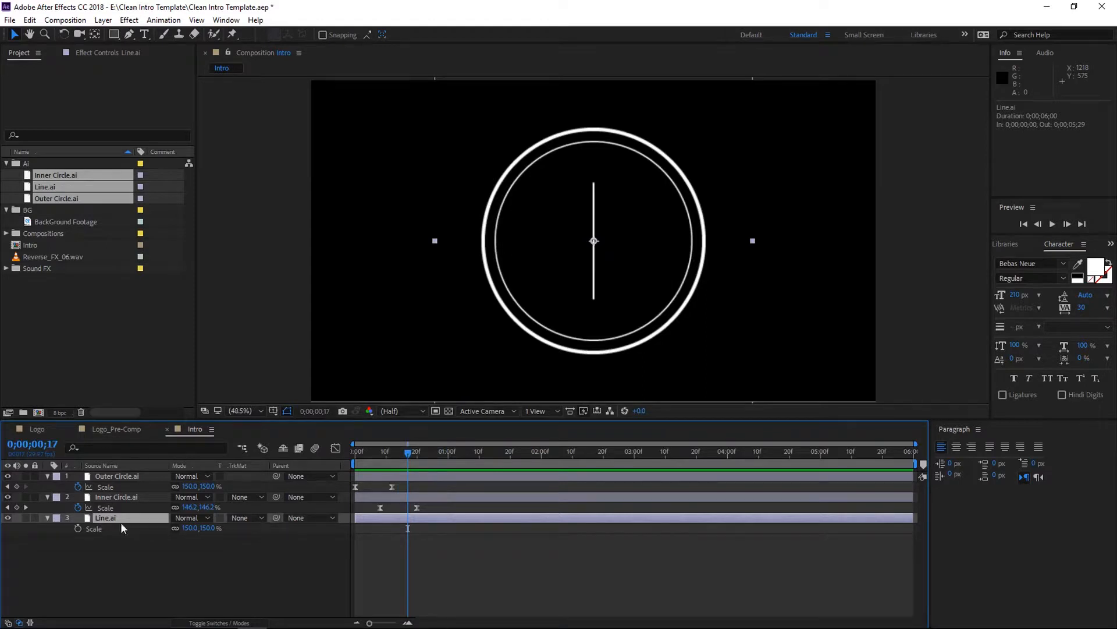
click(78, 528)
click(212, 528)
text(0)
key(Return)
- Add a Line scale keyframe of 150% at 0;00;01;01
drag(410, 453, 450, 460)
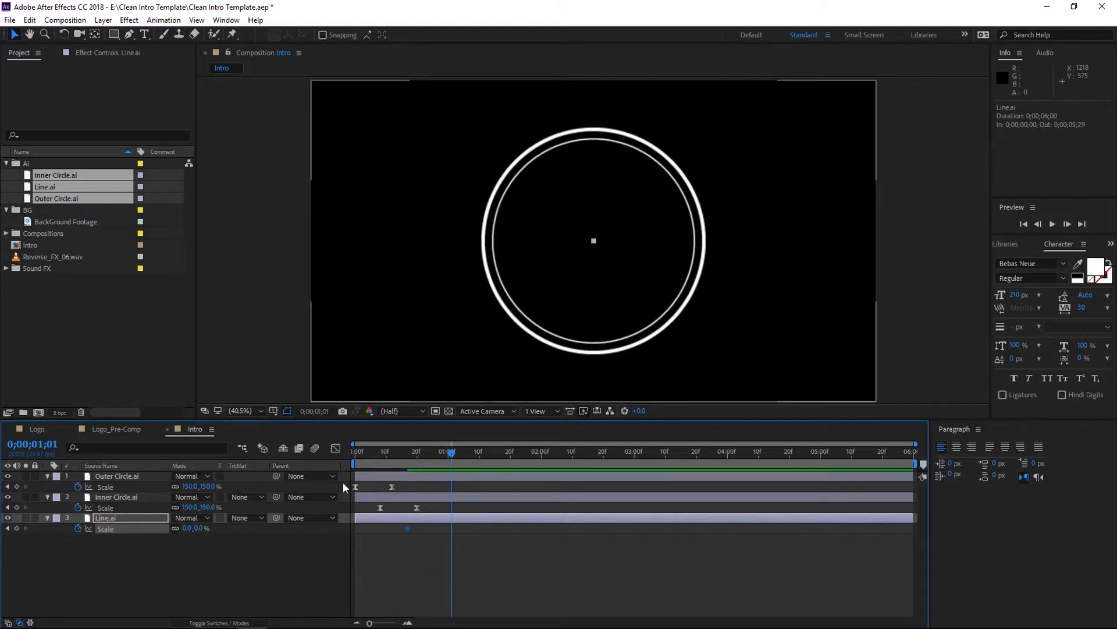
click(199, 528)
text(150)
key(Return)
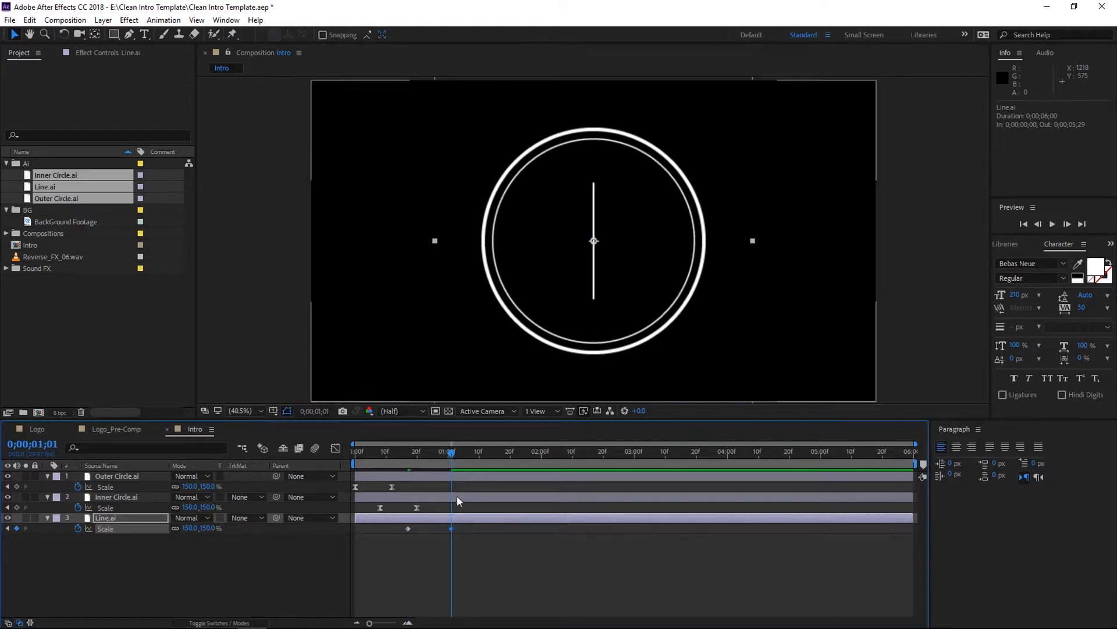
- Extend the Line's last scale keyframe influence handle toward the start in the speed graph
drag(474, 526, 386, 532)
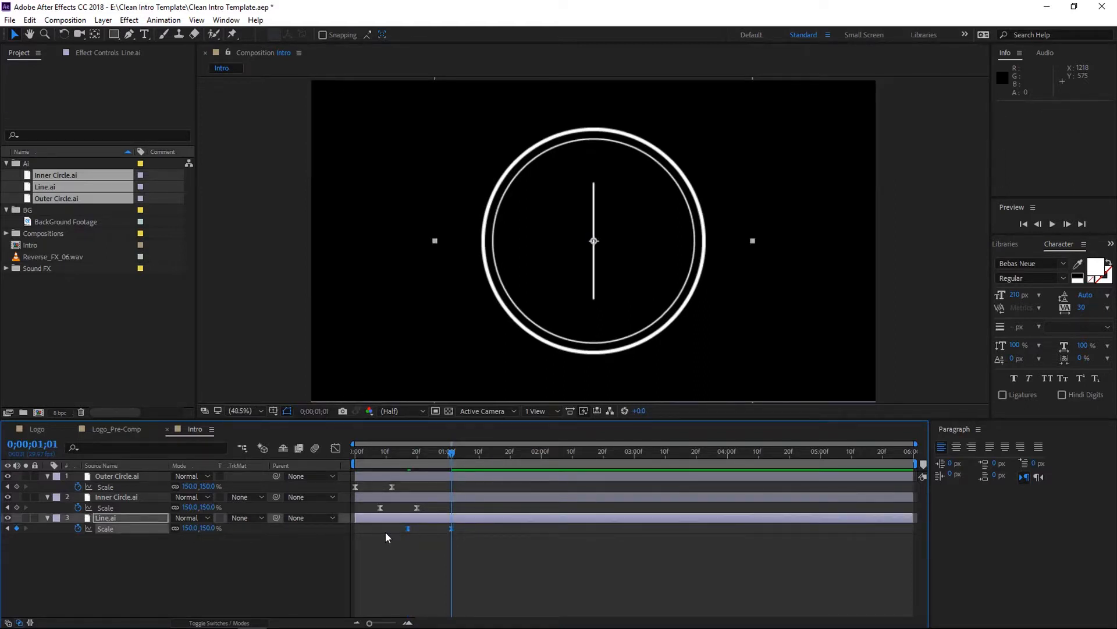
click(336, 448)
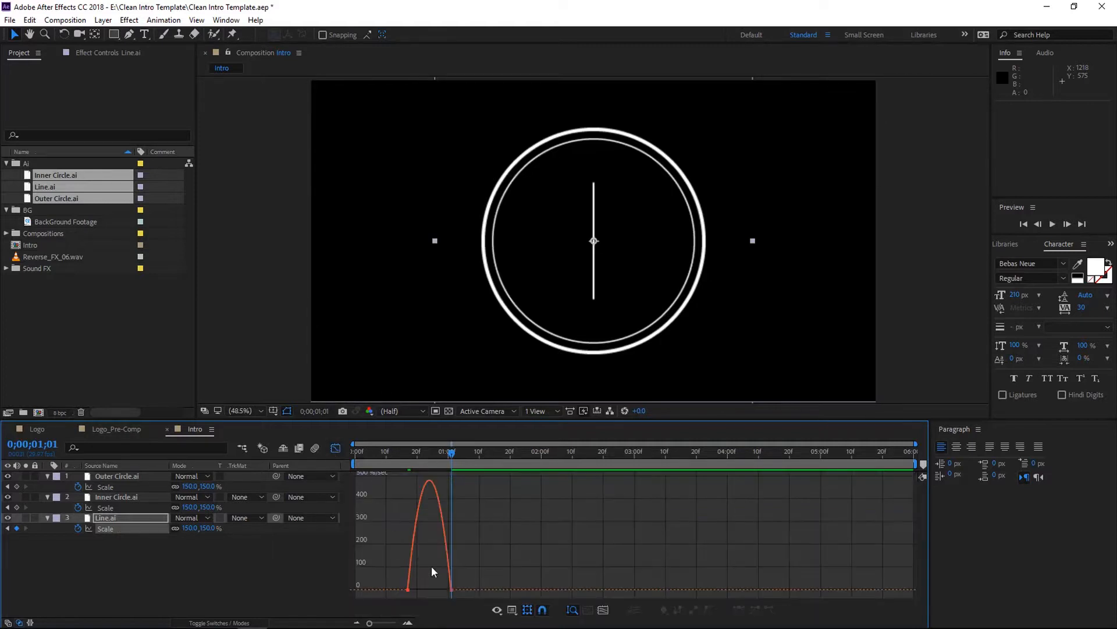
click(451, 589)
drag(445, 590, 416, 589)
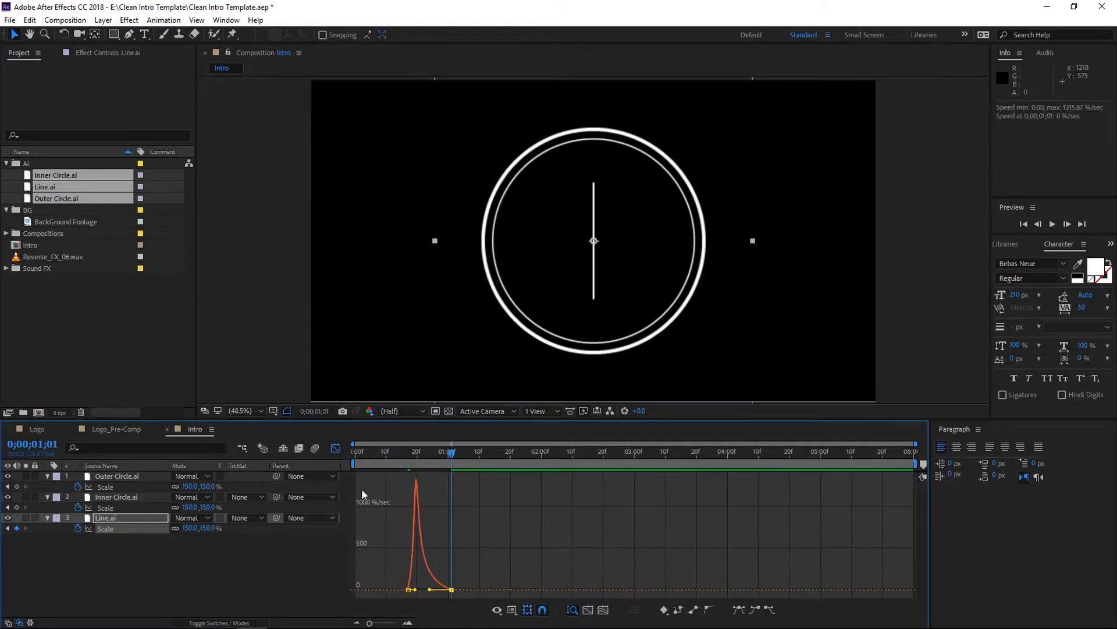
click(336, 451)
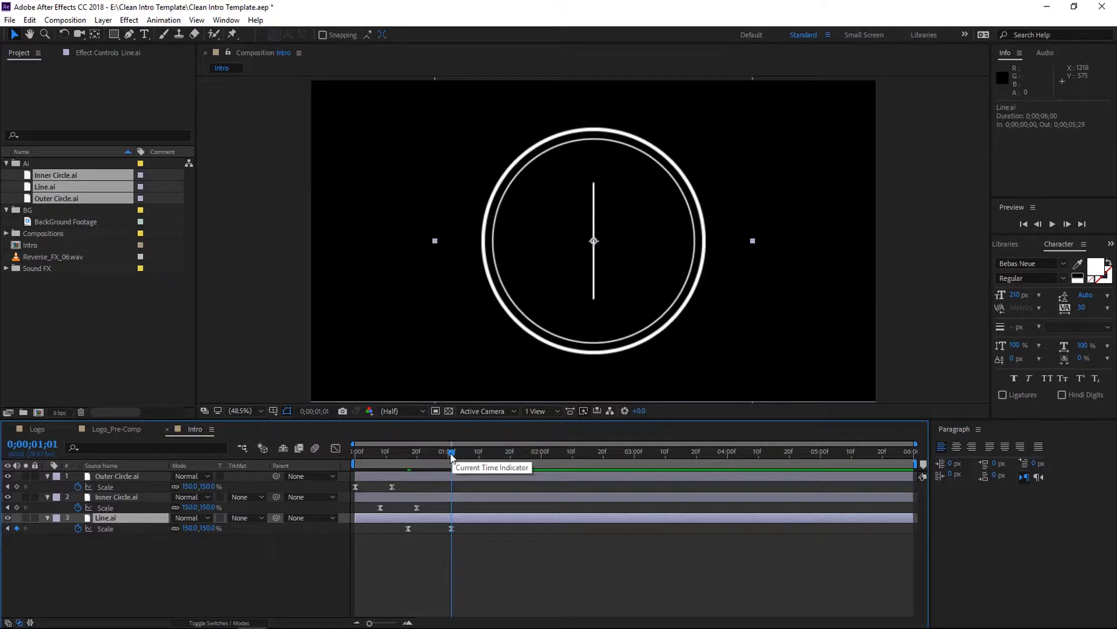
- Keyframe the Line's rotation at 90° at 0;00;00;25 and at 0° at 0;00;01;07
mouse_move(451, 457)
mouse_down()
mouse_move(385, 458)
mouse_move(449, 463)
mouse_up()
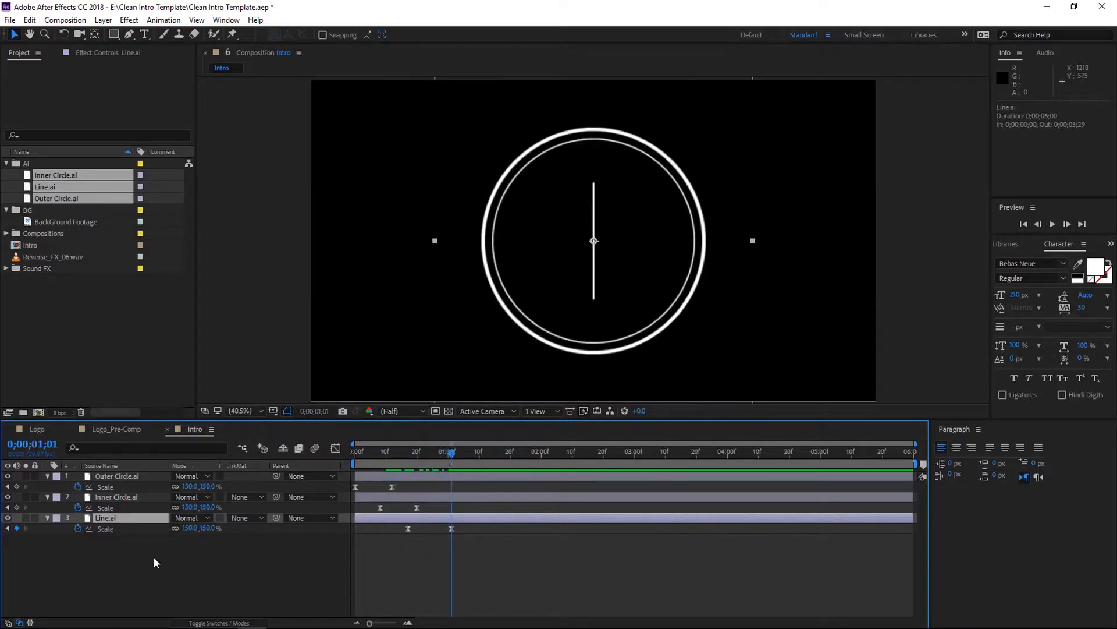
key(r)
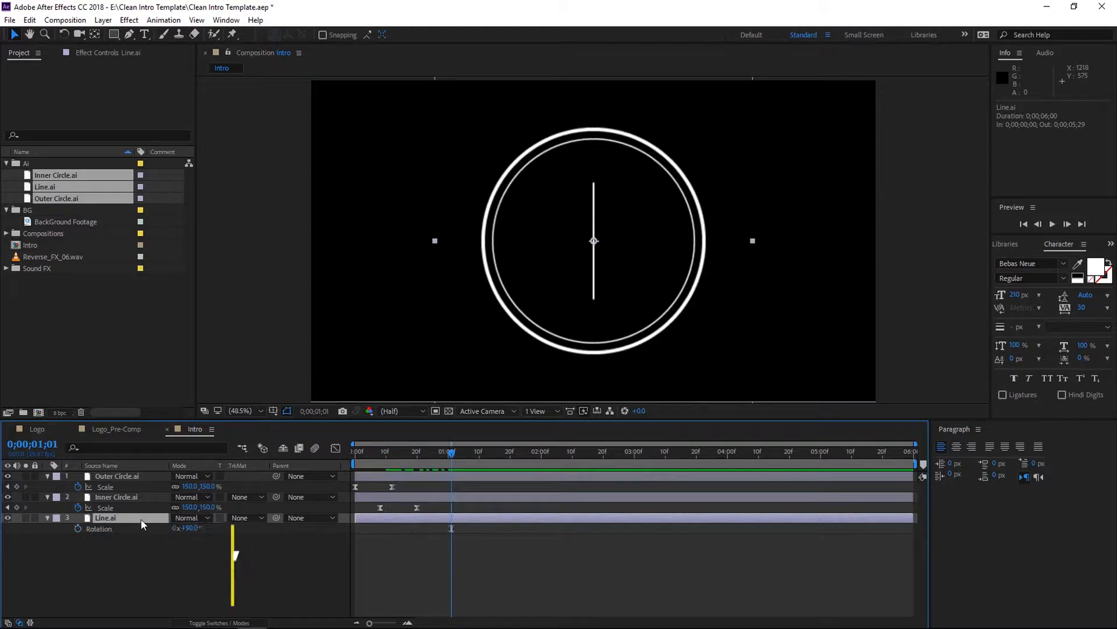
drag(451, 453, 432, 455)
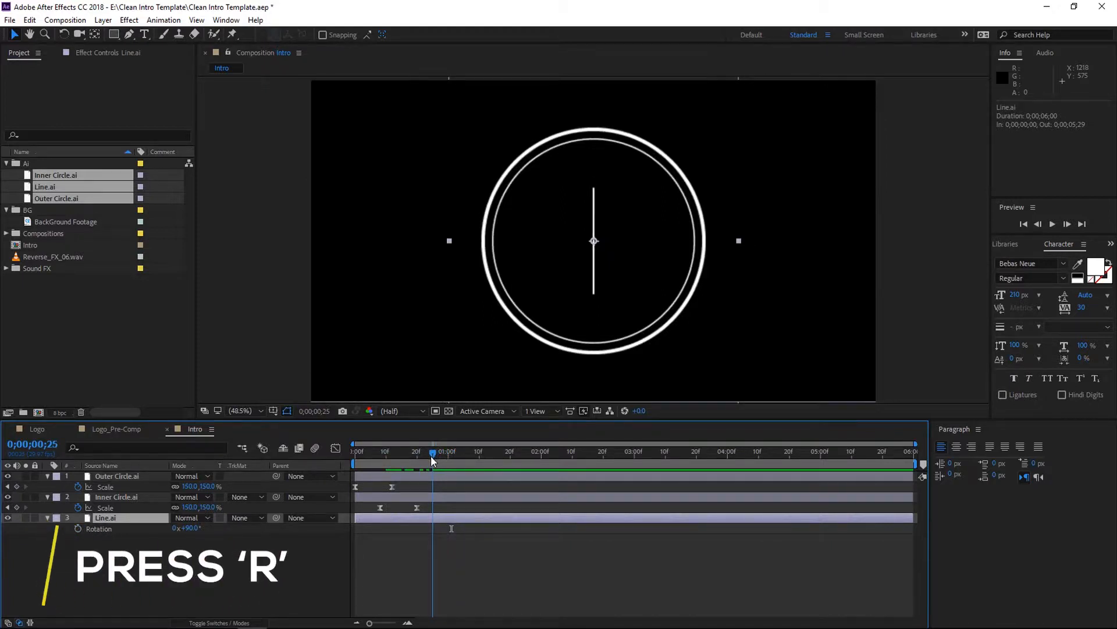
click(81, 528)
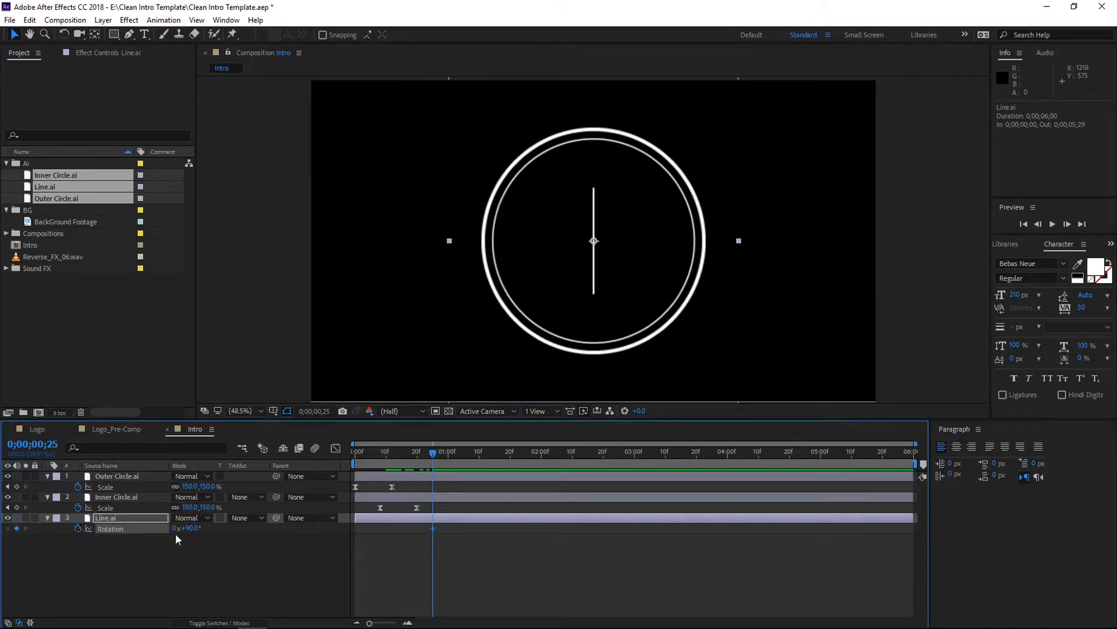
drag(432, 452, 471, 473)
click(189, 528)
text(0)
key(Return)
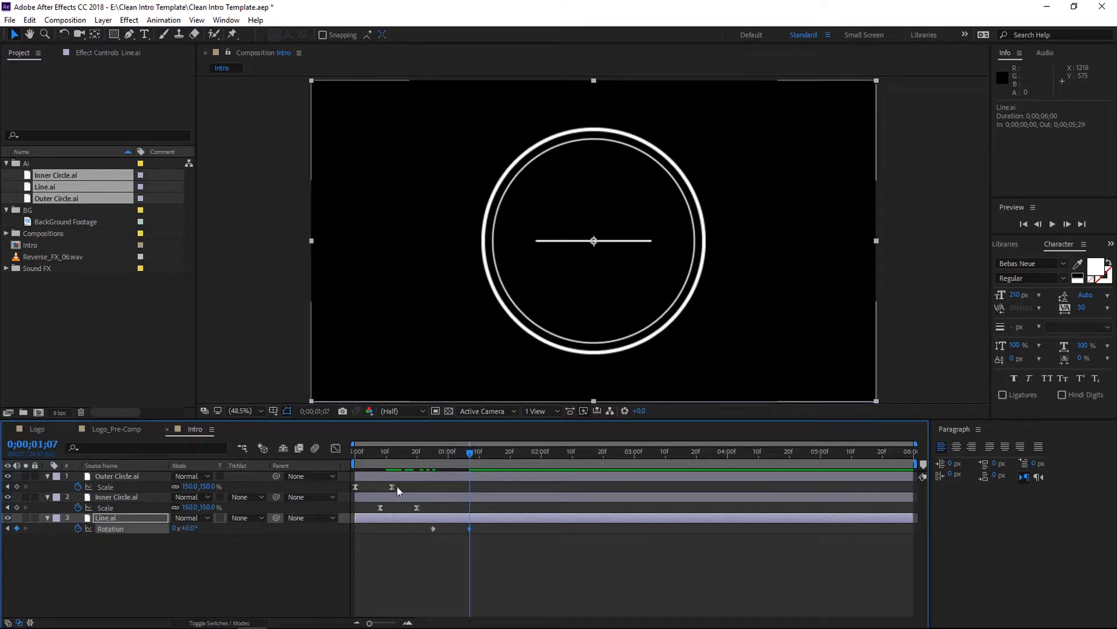
- Apply Easy Ease to the rotation keyframes and extend the last keyframe's influence in the speed graph
drag(480, 523, 407, 532)
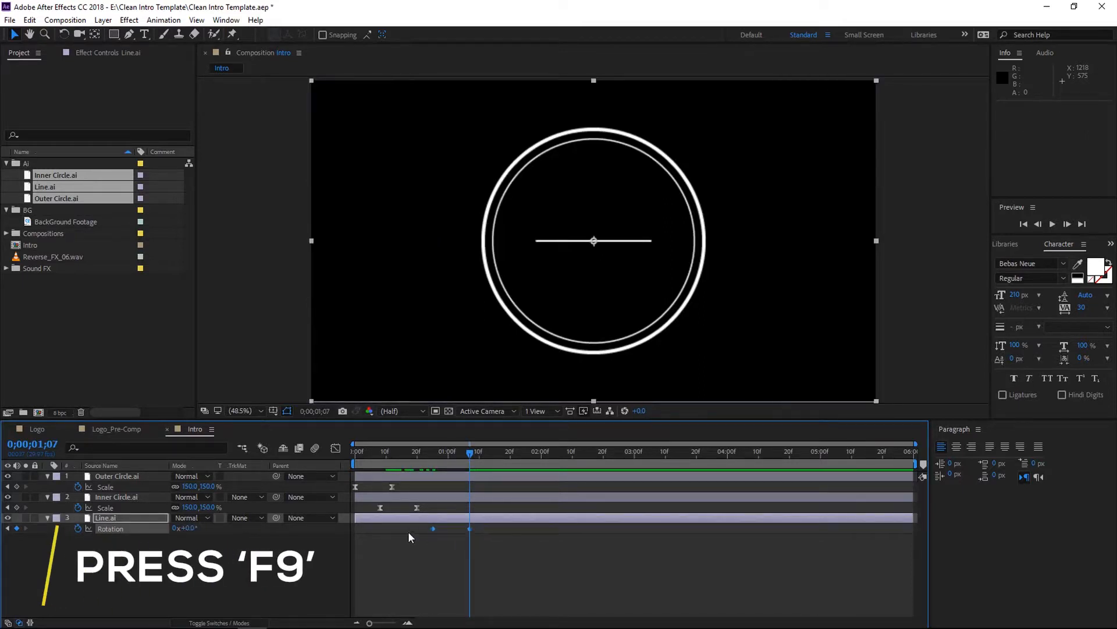
key(F9)
click(336, 447)
click(470, 480)
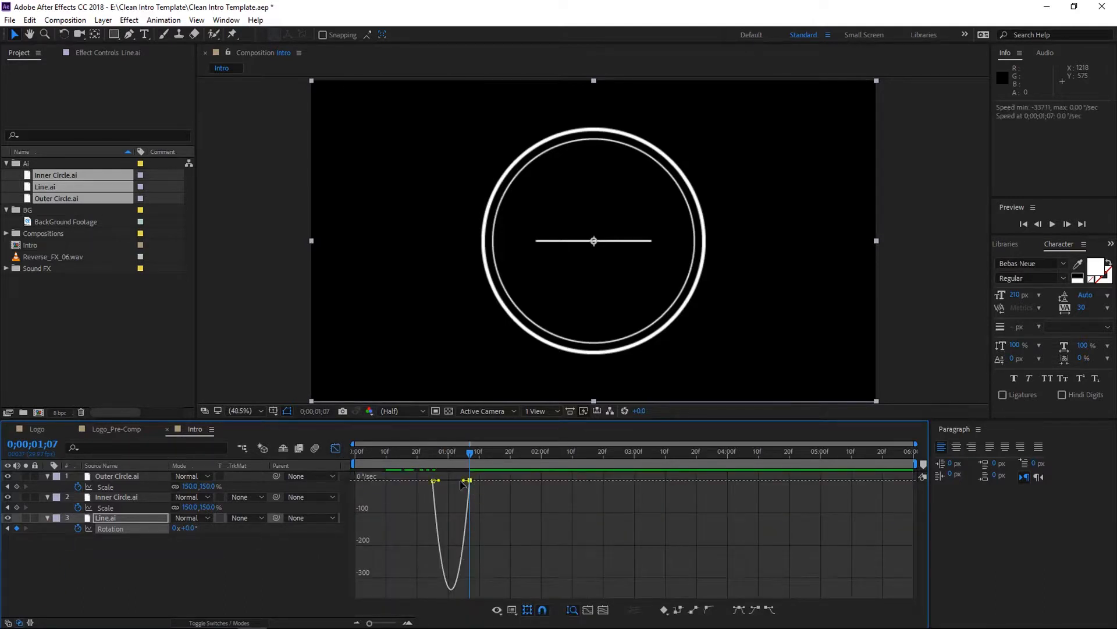
drag(463, 480, 452, 480)
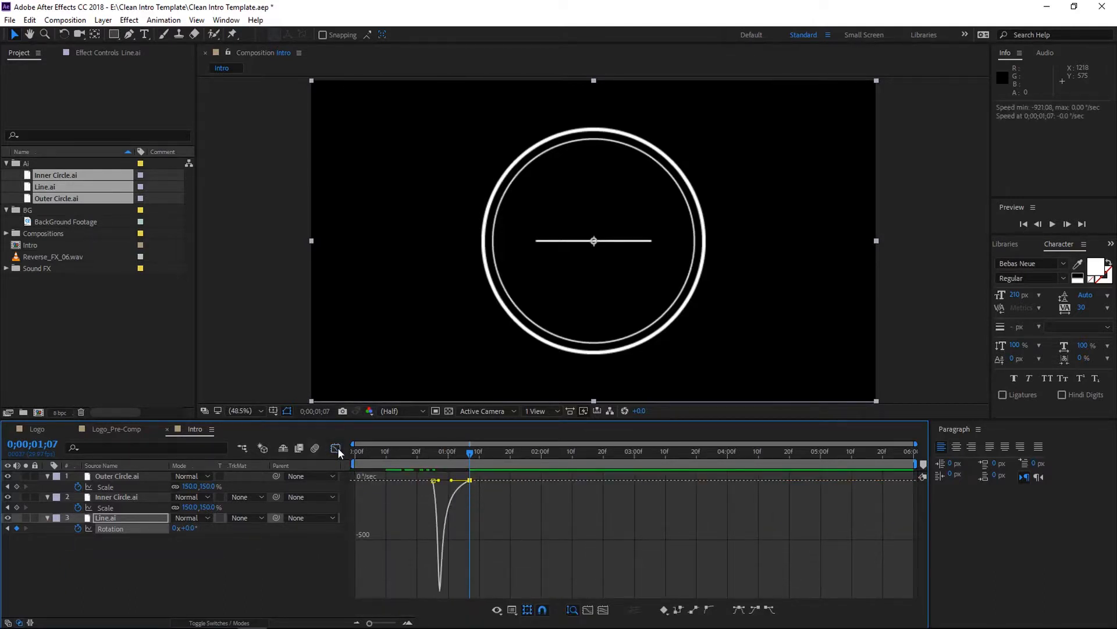
click(336, 447)
- Preview the animation from the composition start
drag(470, 454, 327, 489)
key(space)
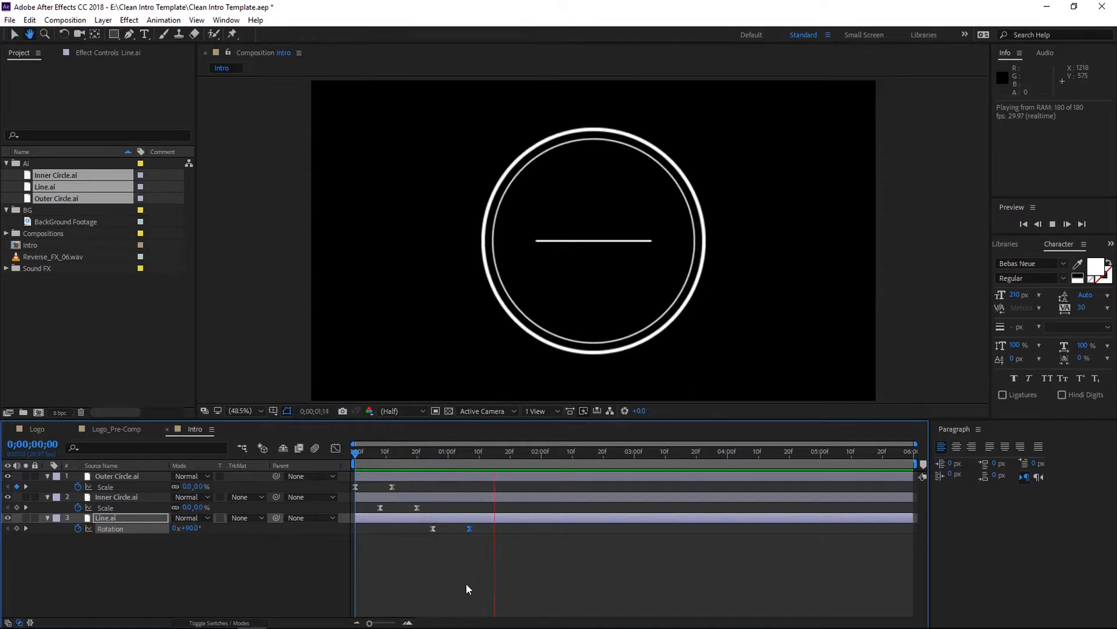
key(space)
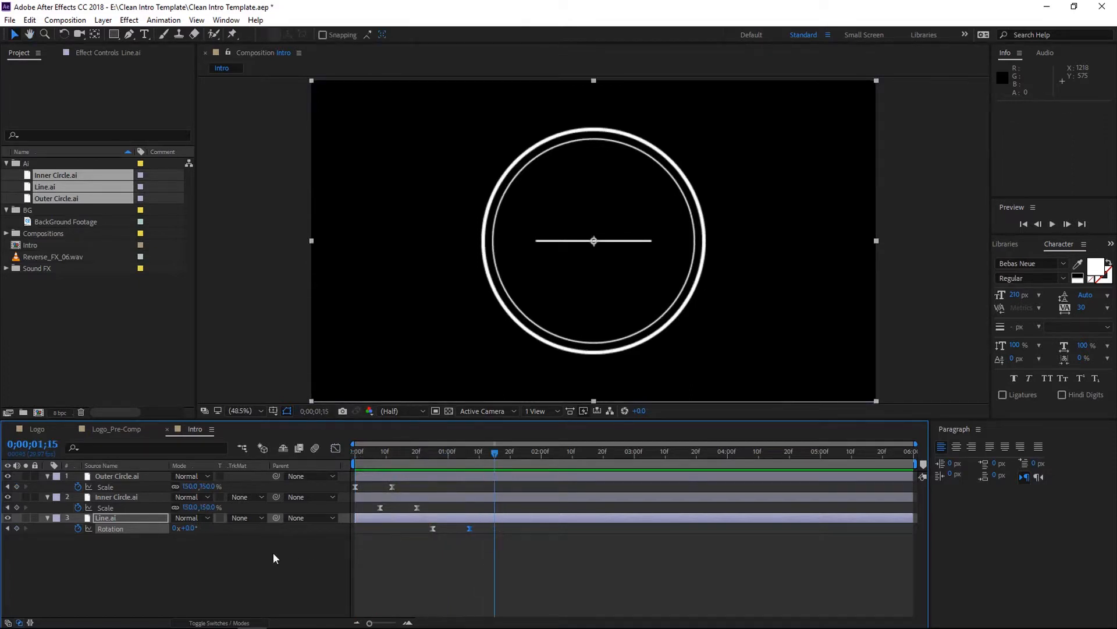
- Add a new text layer reading "Your" and move it just above the line
click(47, 517)
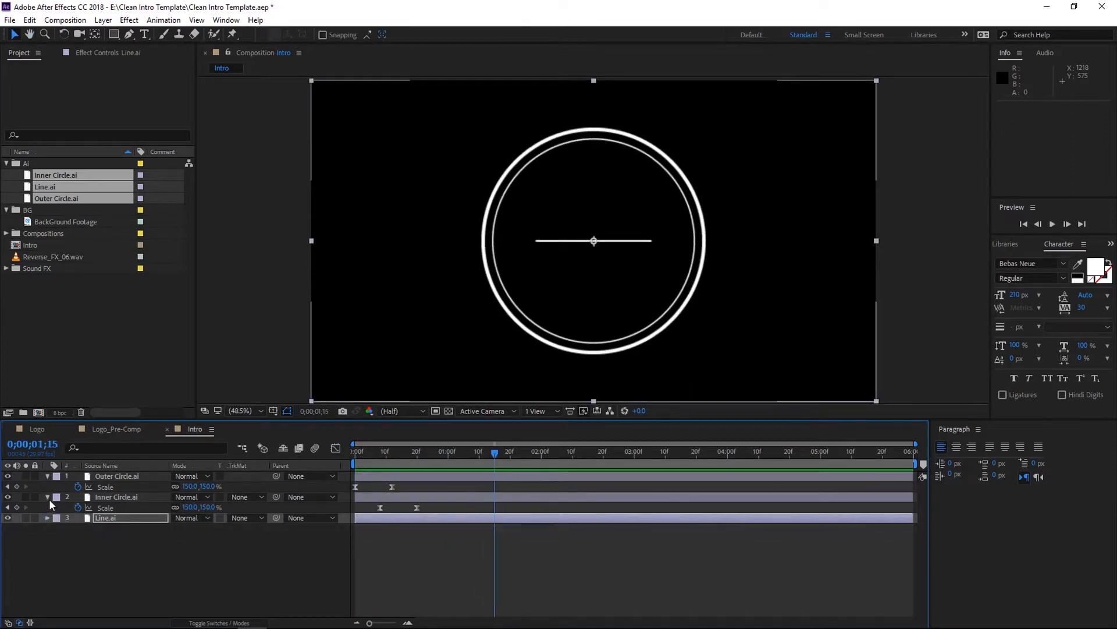
click(47, 496)
click(47, 476)
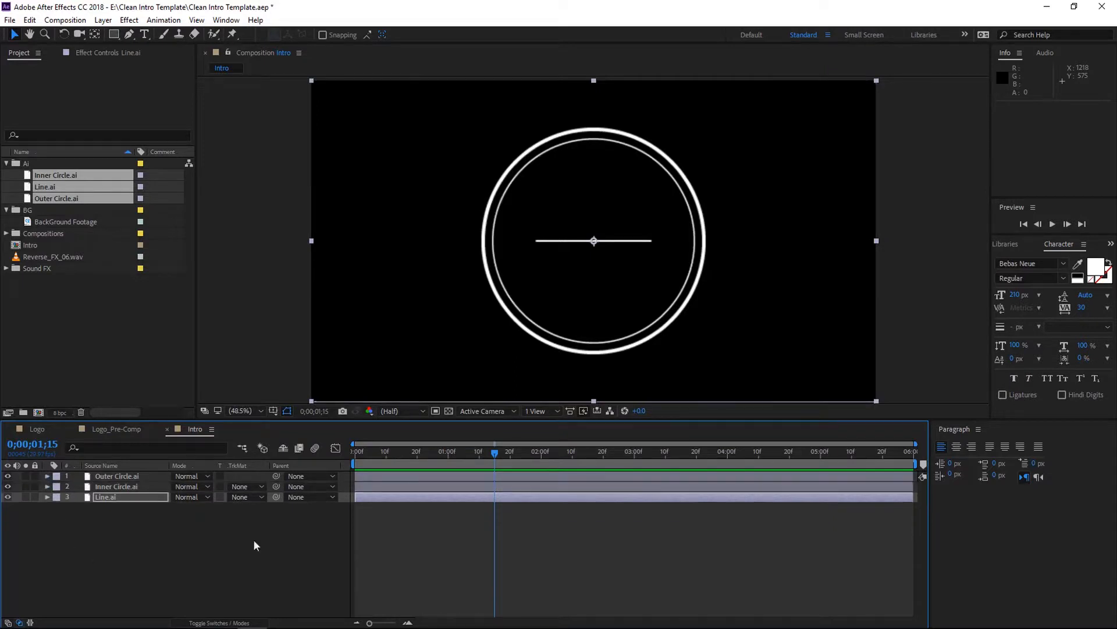
right_click(215, 547)
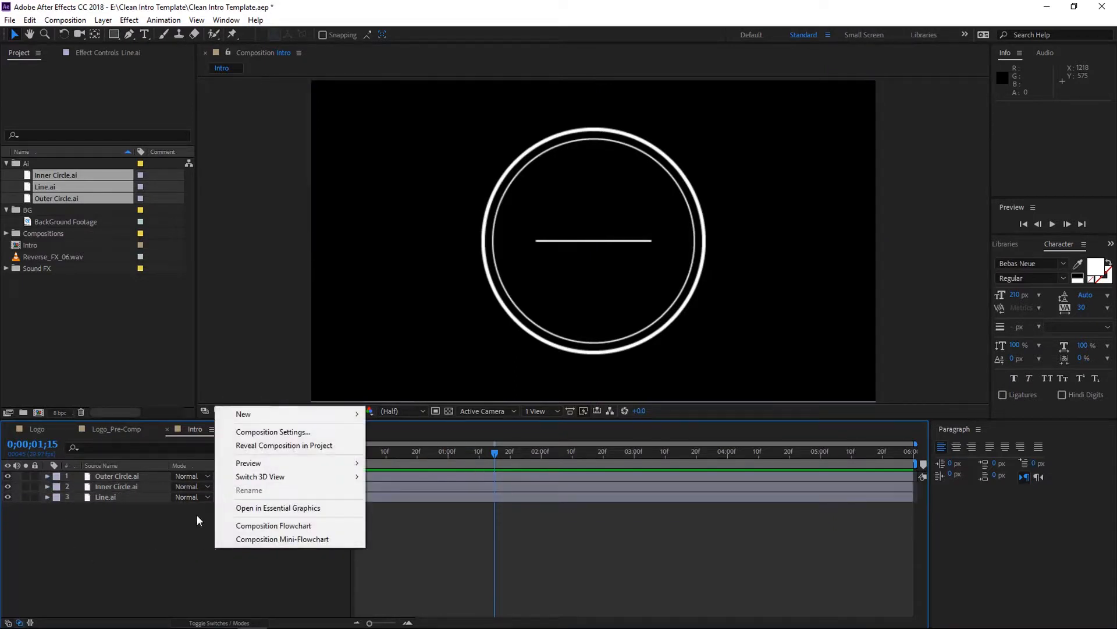
mouse_move(287, 415)
click(427, 430)
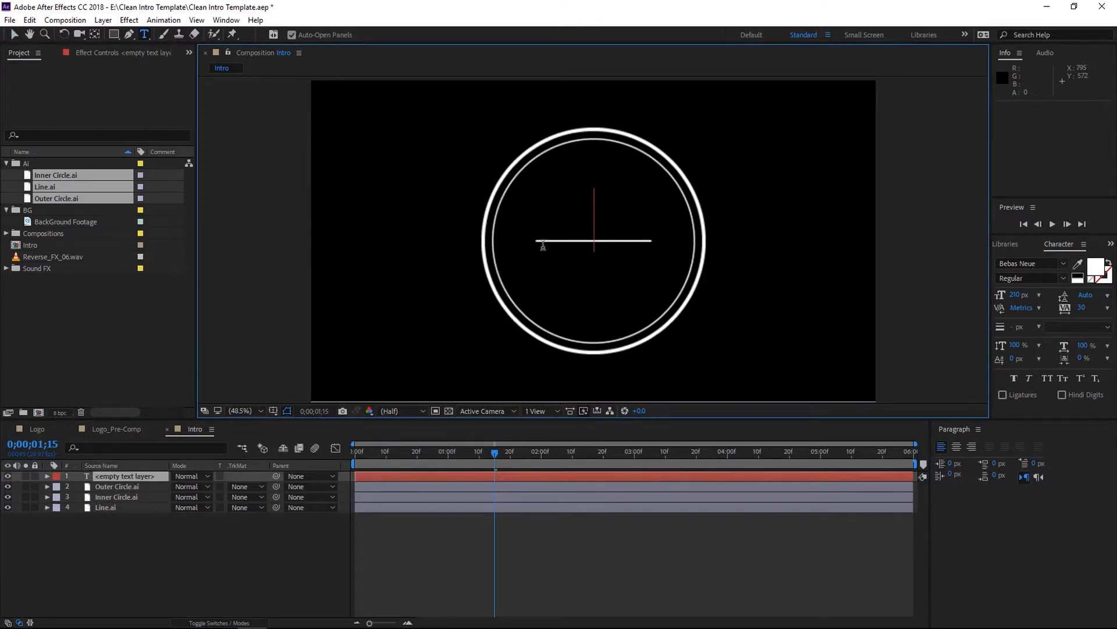
text(Yo)
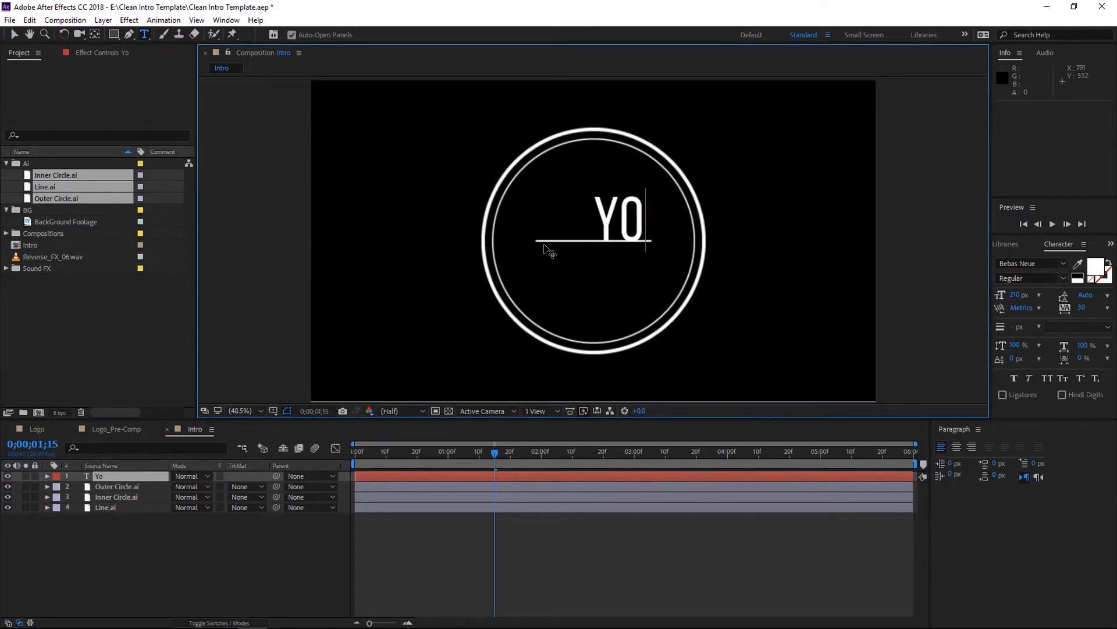
text(ur)
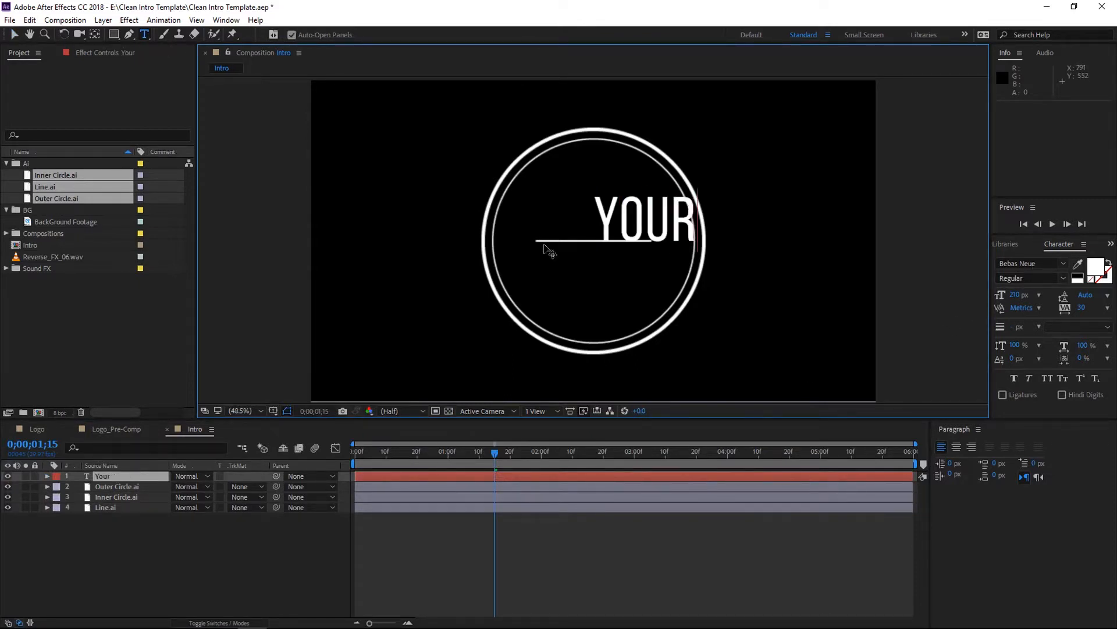
click(246, 546)
key(v)
drag(650, 226, 601, 220)
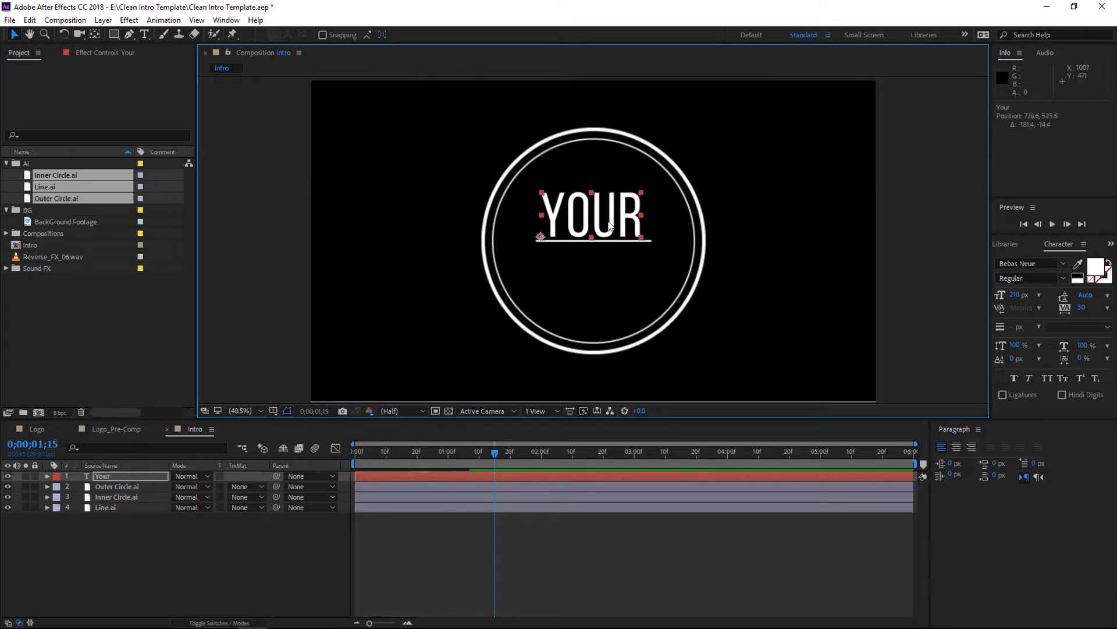
- Set the text's tracking to 45
double_click(596, 235)
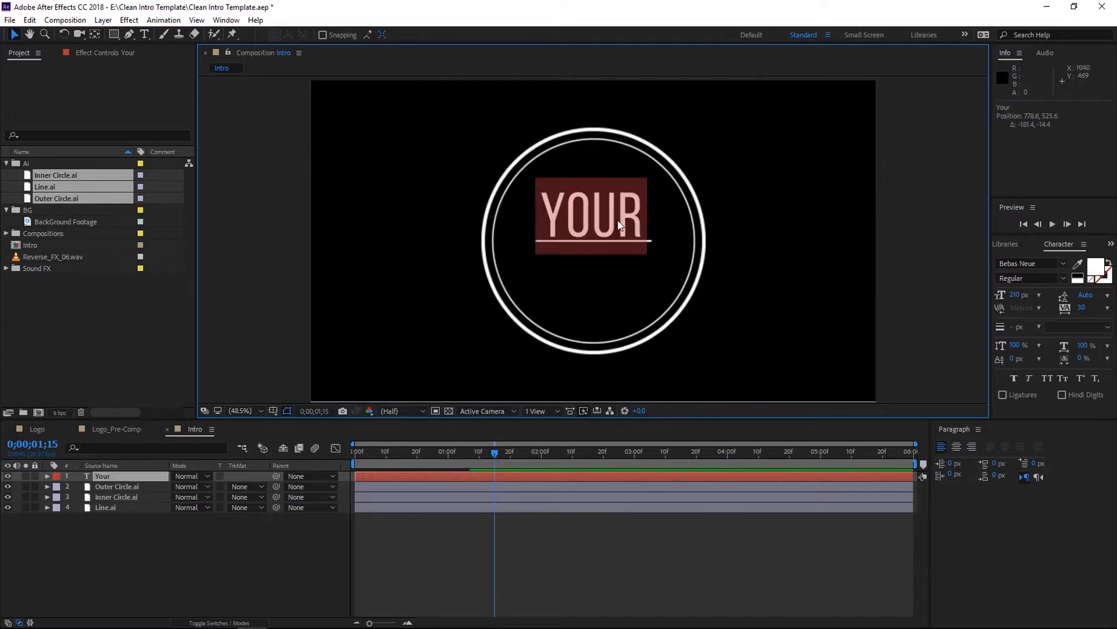
drag(1085, 310, 1096, 309)
click(1084, 308)
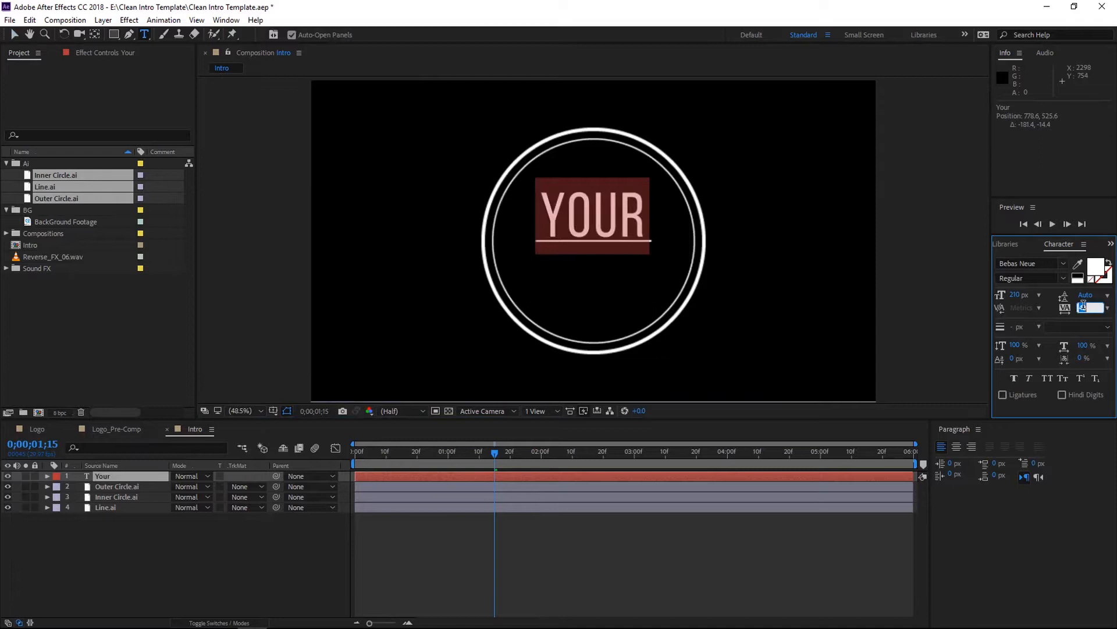
text(45)
key(Return)
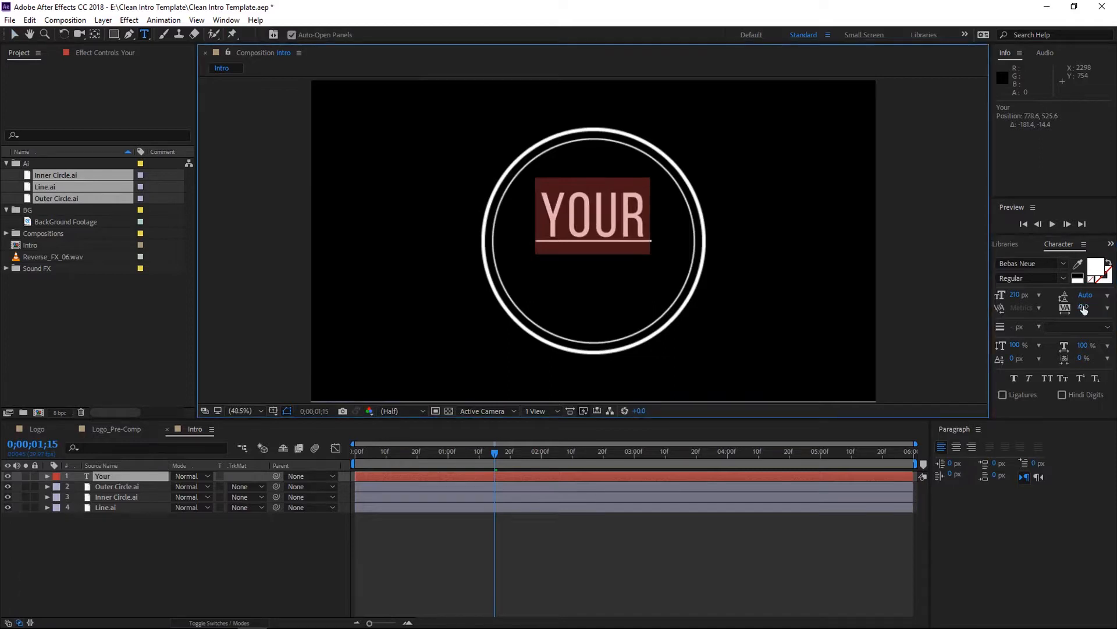
- Nudge the "Your" text slightly downward toward the line
click(260, 557)
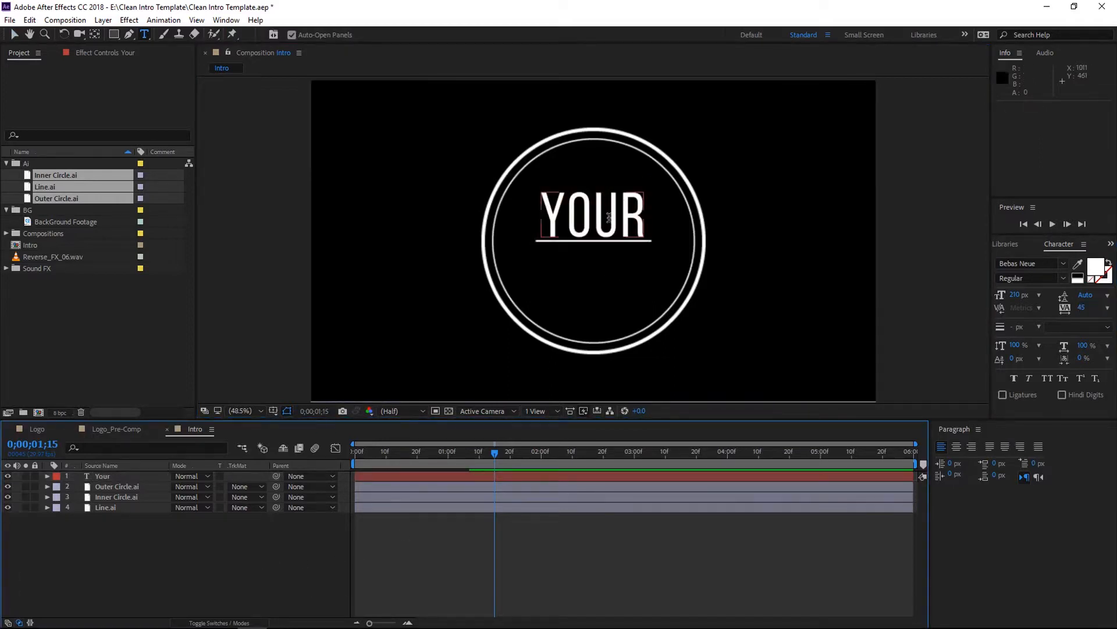
key(v)
drag(609, 217, 610, 220)
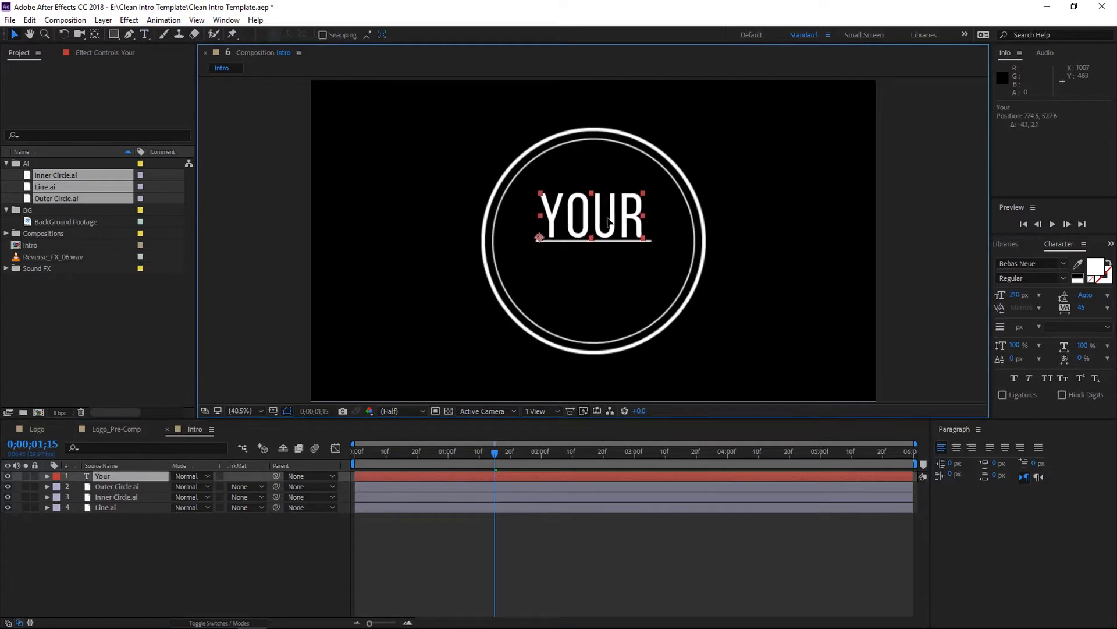
- Create a new text layer reading "Nmae" and move it just below the line
right_click(179, 561)
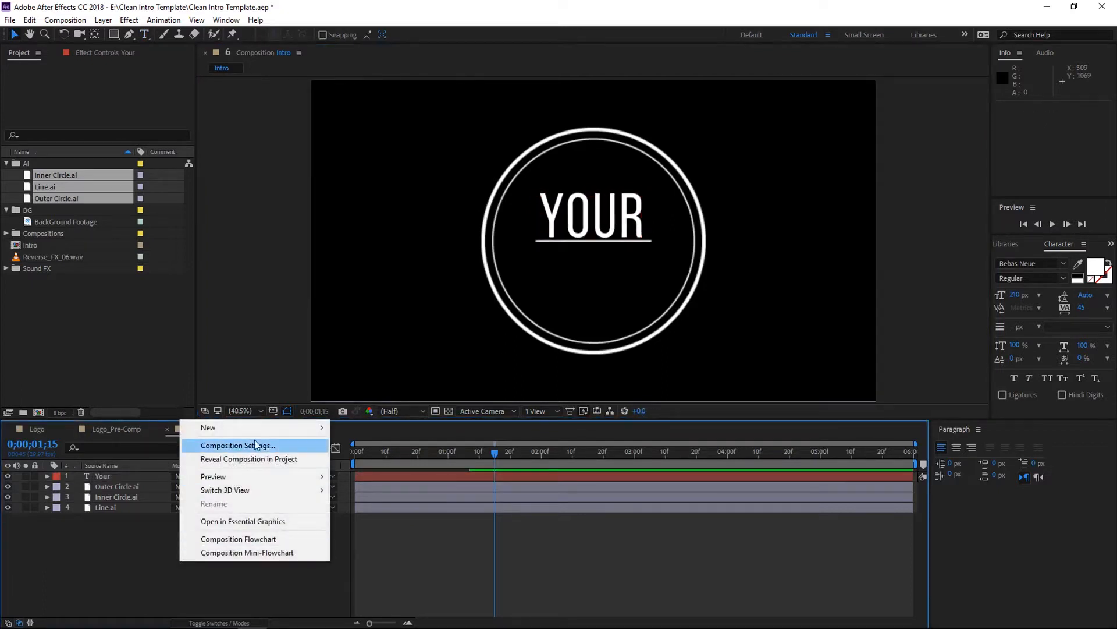
mouse_move(262, 432)
click(424, 447)
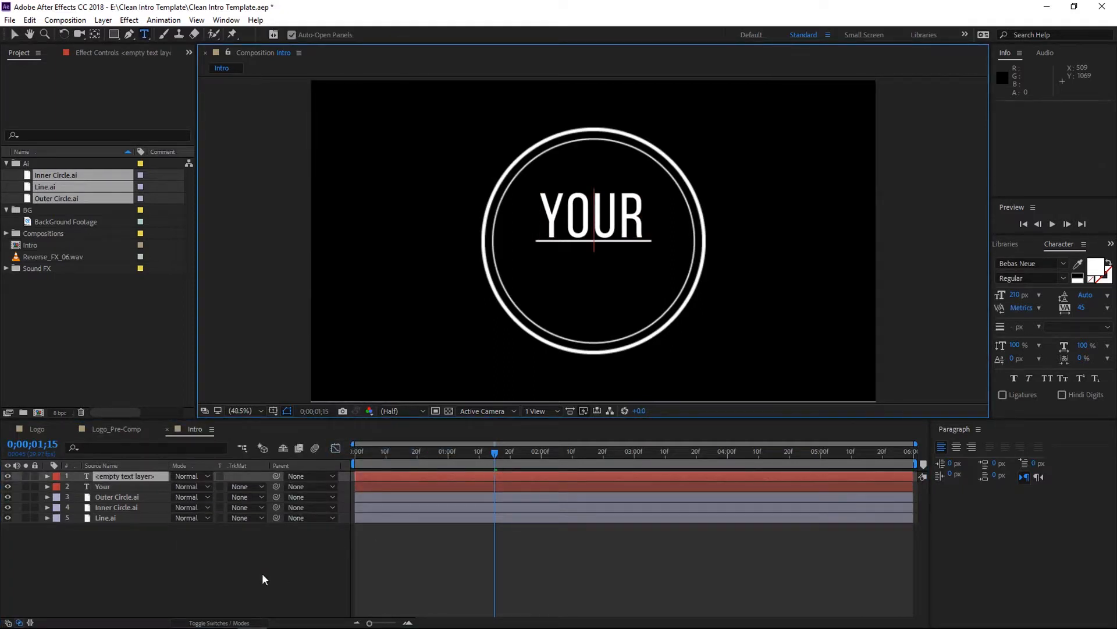
text(Nmae)
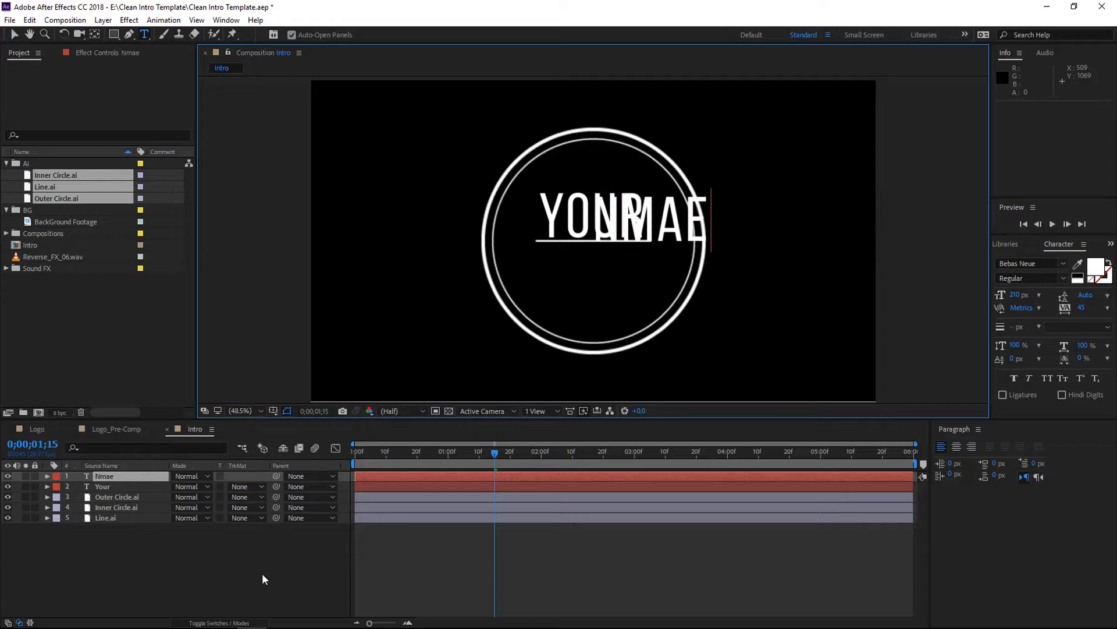
click(228, 595)
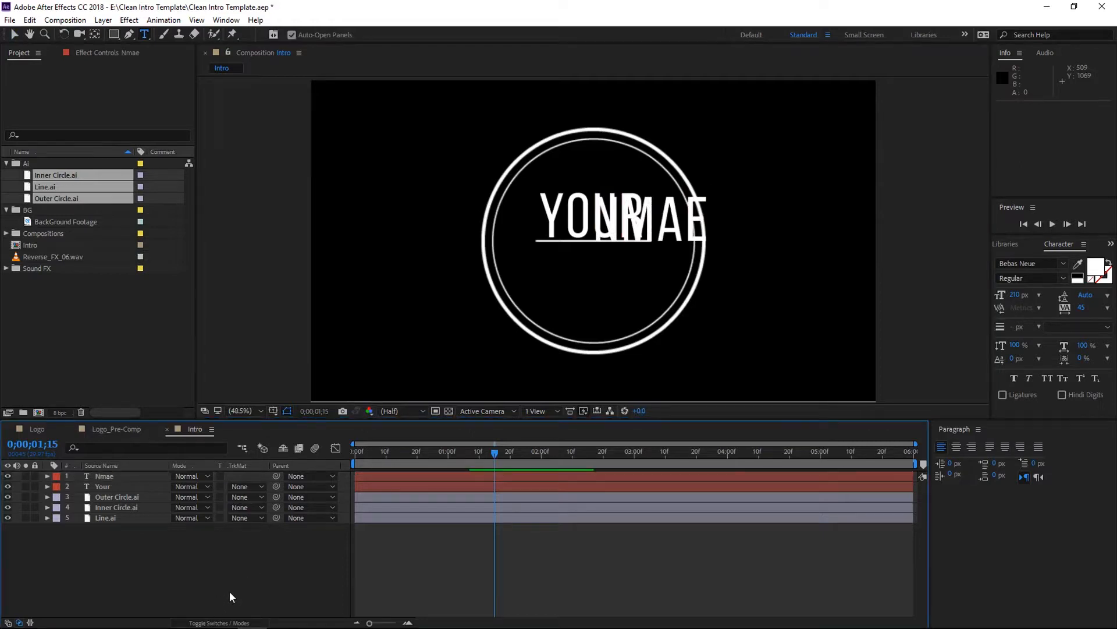
drag(667, 228, 613, 279)
- Edit the new text layer so it reads "name"
double_click(613, 269)
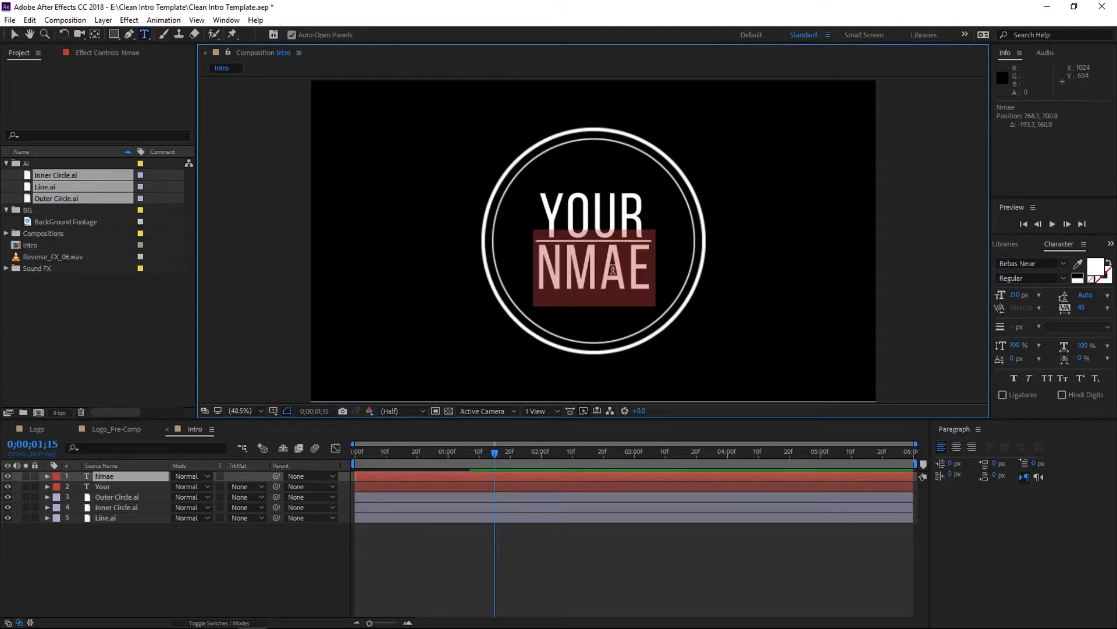
text(name)
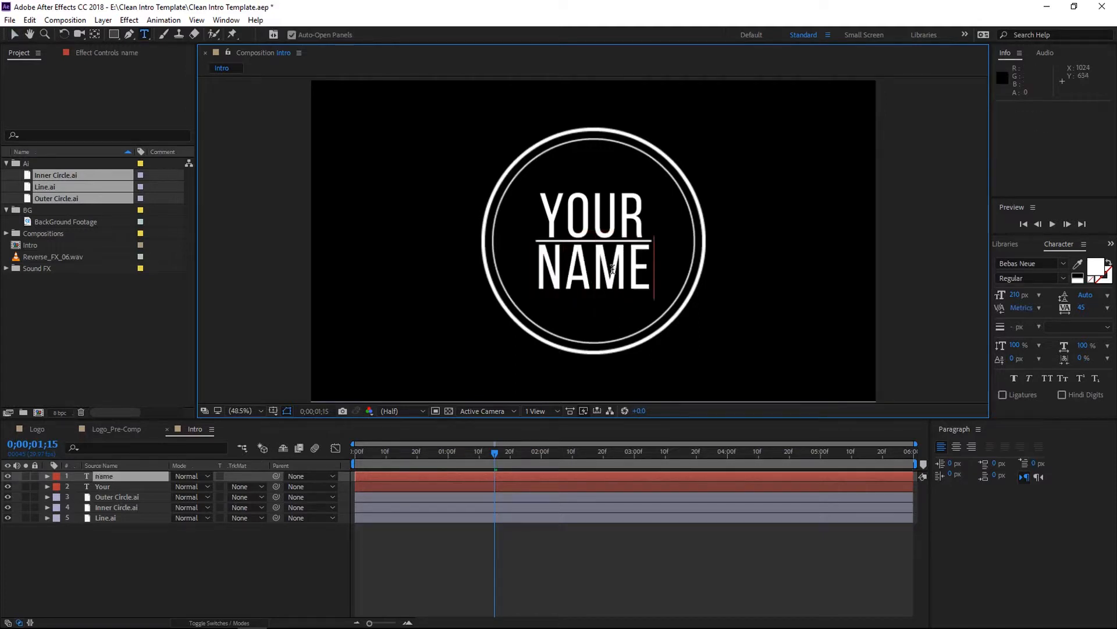
click(306, 525)
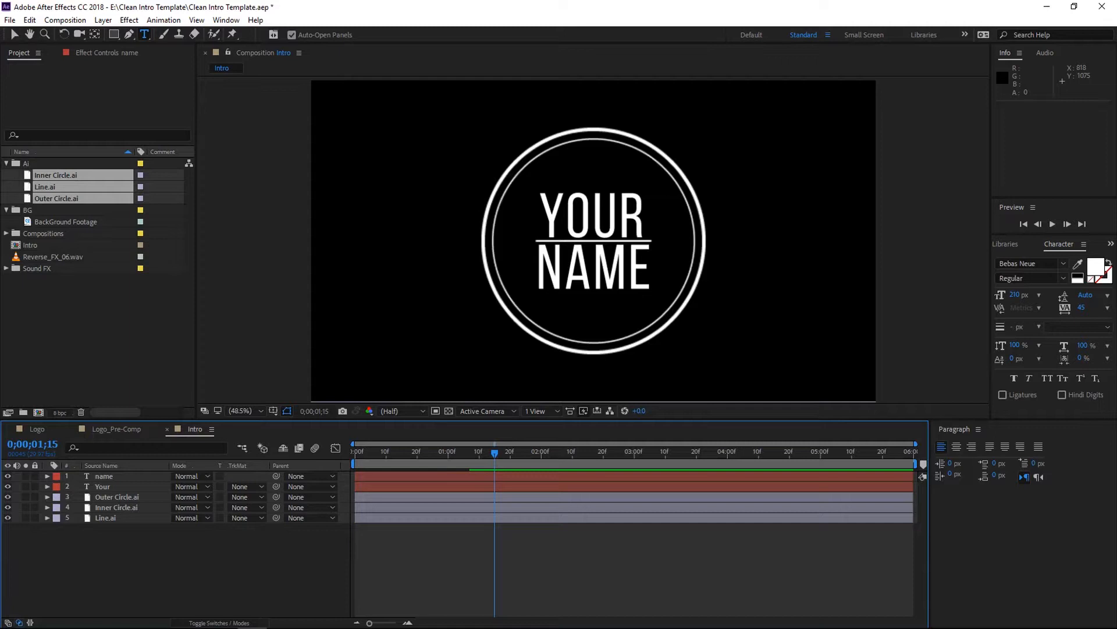
- Draw a red rectangle shape covering the "YOUR" text
click(112, 35)
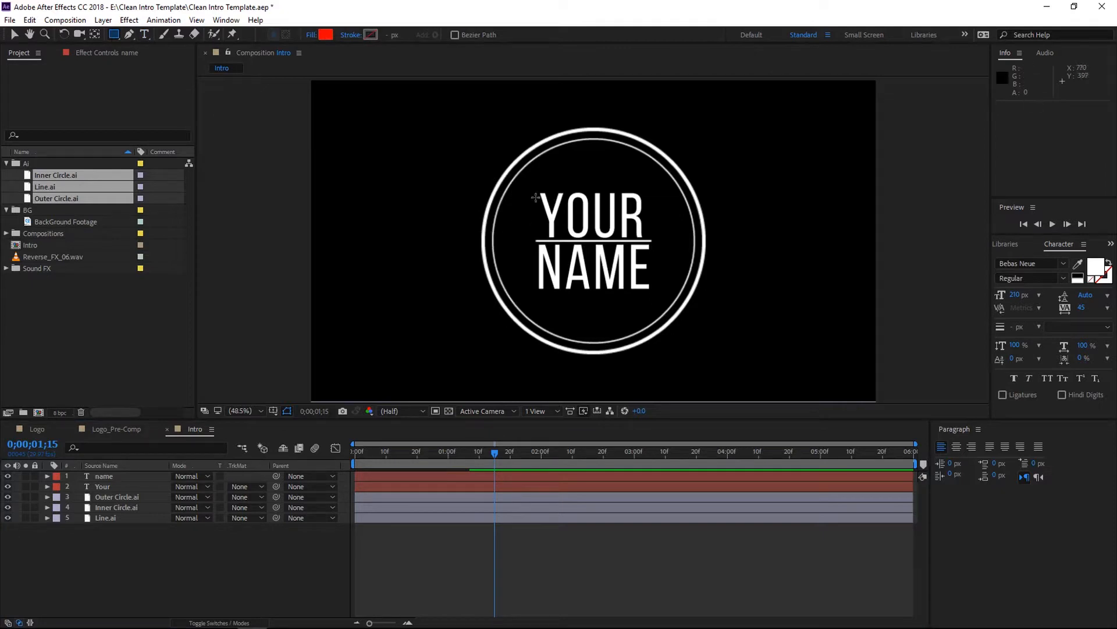
drag(531, 190, 659, 241)
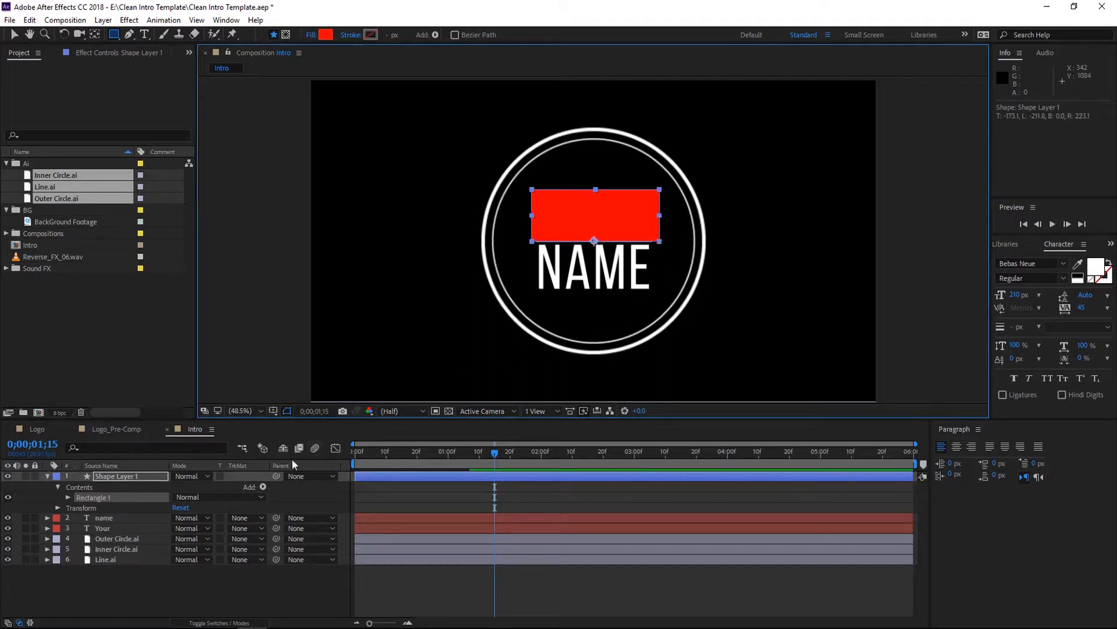
click(203, 582)
key(v)
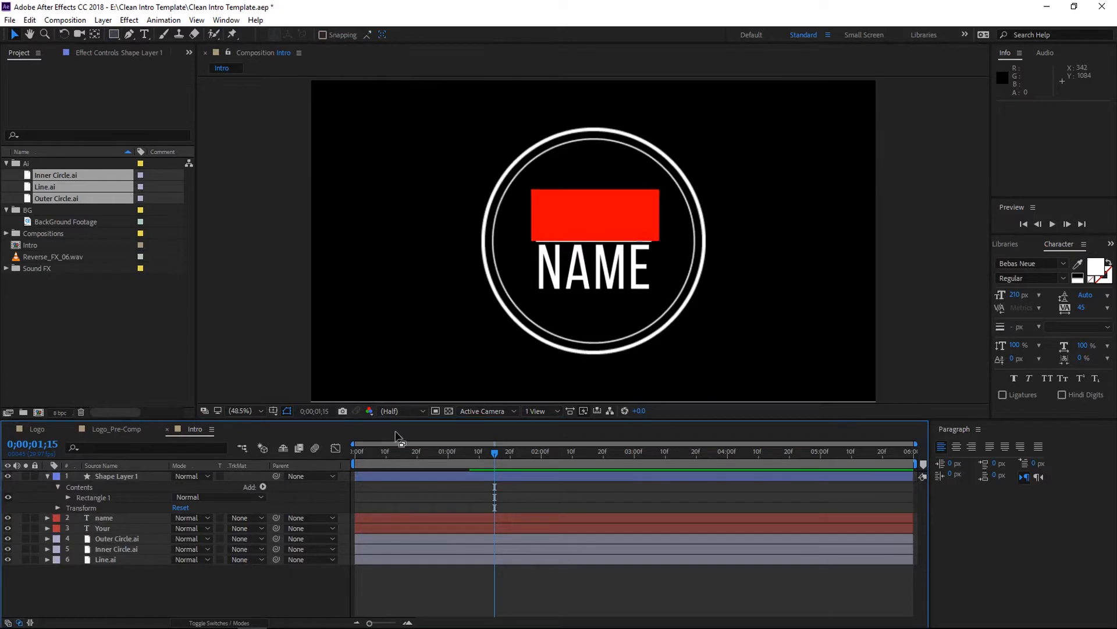
- Duplicate the rectangle and move the copy down so it sits directly below the original, covering "NAME"
click(608, 214)
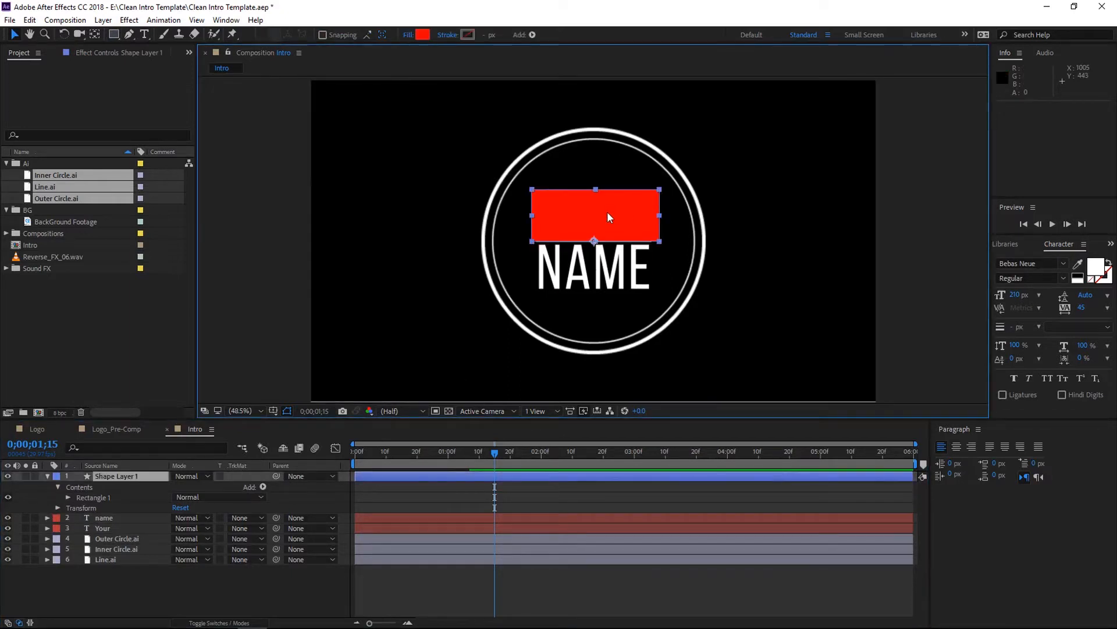
key(ctrl+d)
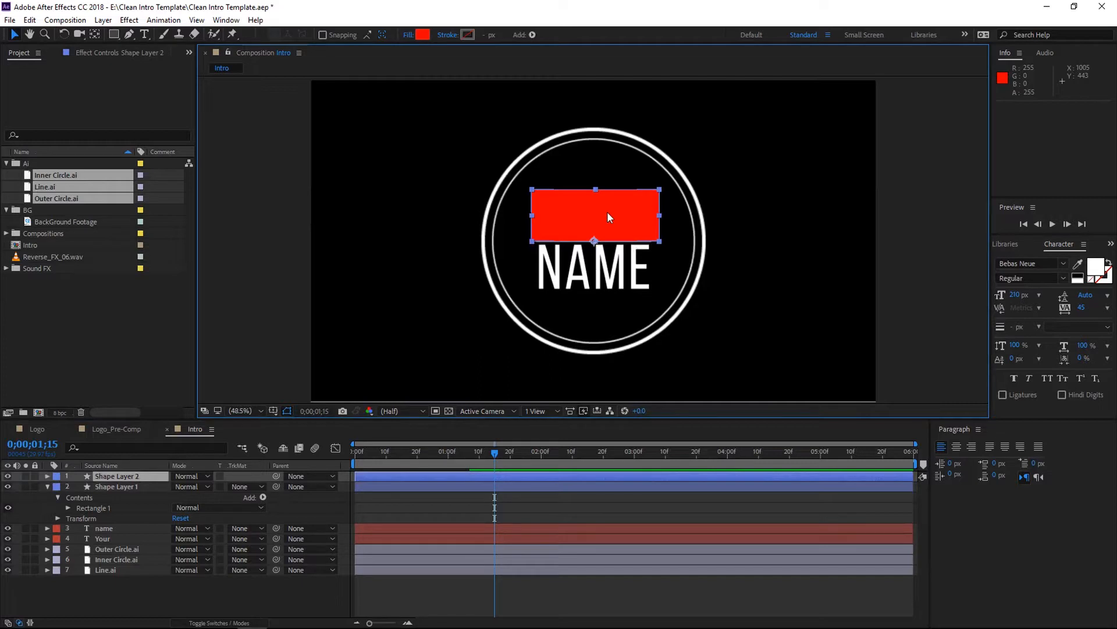
key(shift+Down)
key(shift+Down)
key(shift+Down)
key(shift+Down)
key(shift+Down)
key(shift+Down)
key(shift+Down)
key(shift+Down)
key(shift+Down)
key(shift+Down)
key(shift+Down)
key(shift+Down)
key(shift+Down)
key(shift+Down)
key(shift+Down)
key(shift+Down)
key(shift+Down)
key(shift+Down)
key(shift+Down)
key(shift+Down)
key(shift+Up)
key(shift+Up)
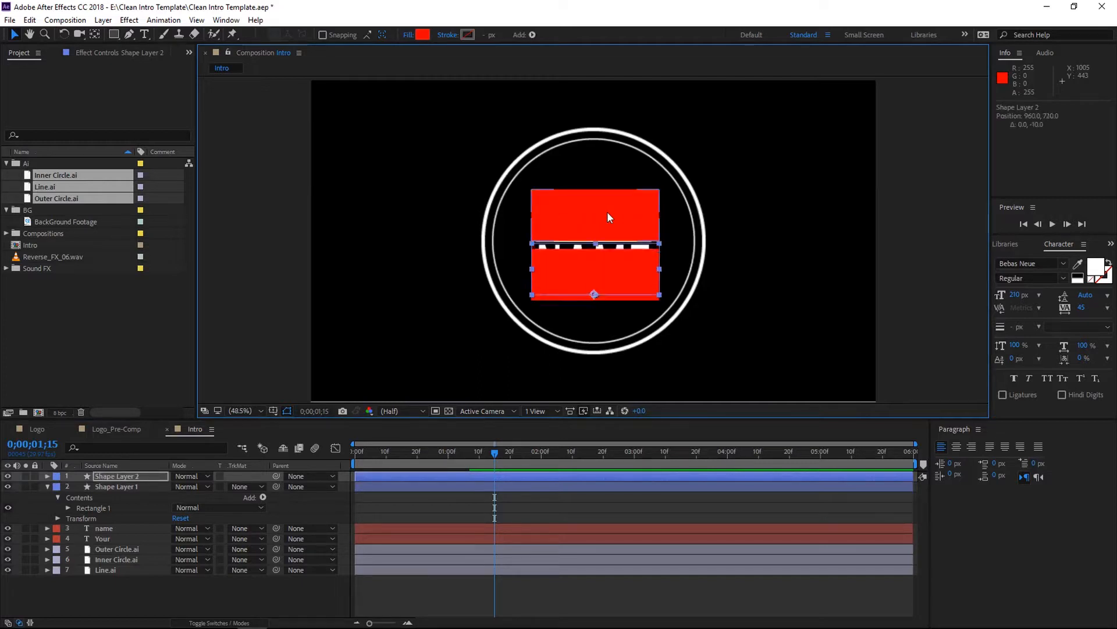
key(shift+Up)
key(shift+Up)
scroll(589, 263, up, 3)
key(Down)
key(Down)
key(Down)
key(Down)
key(Down)
key(Down)
key(Down)
key(Down)
key(Down)
key(Down)
key(Down)
key(Down)
key(Down)
key(Down)
key(Down)
key(Down)
key(Down)
key(Down)
key(Down)
key(shift+Down)
key(shift+Up)
key(shift+Up)
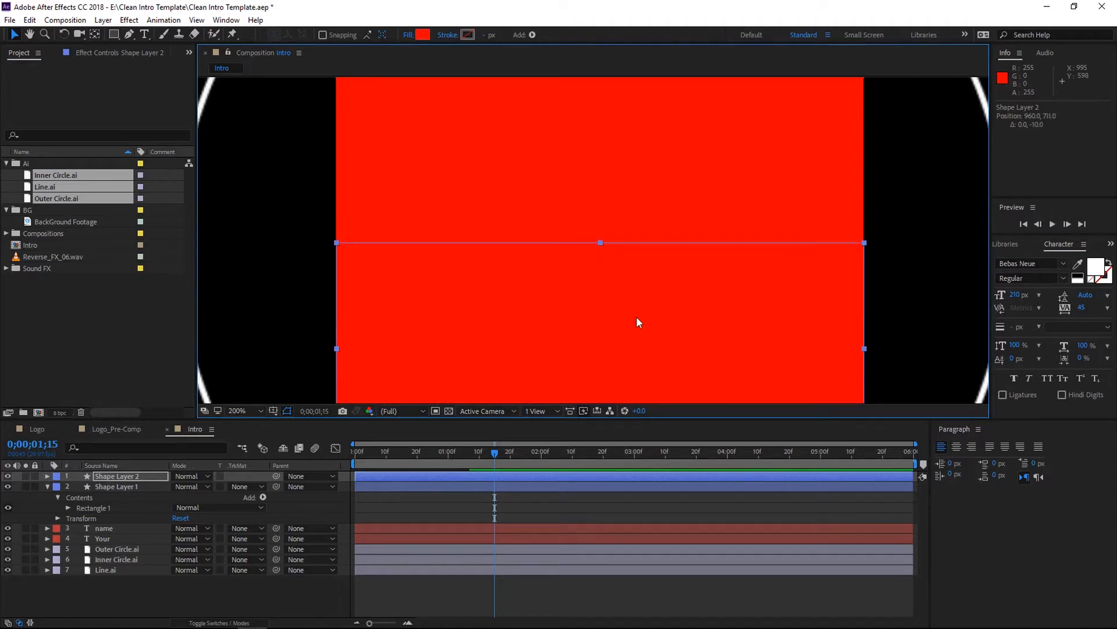
- Reorder the layers so Shape Layer 1 sits above Your and Shape Layer 2 above name
click(257, 594)
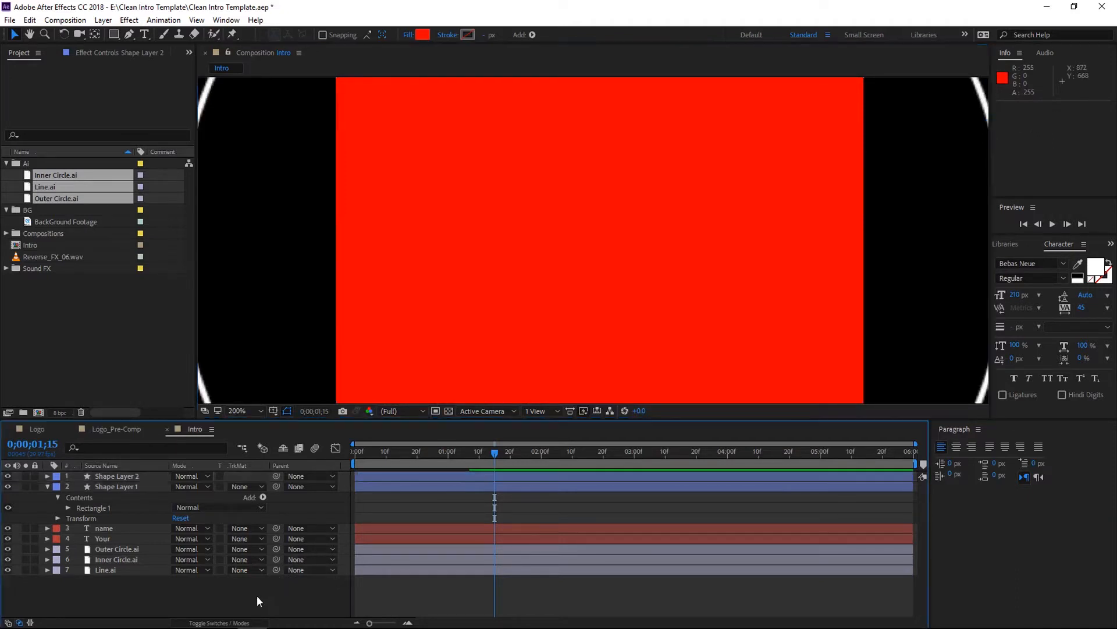
click(47, 485)
drag(103, 507, 118, 479)
key(ctrl+z)
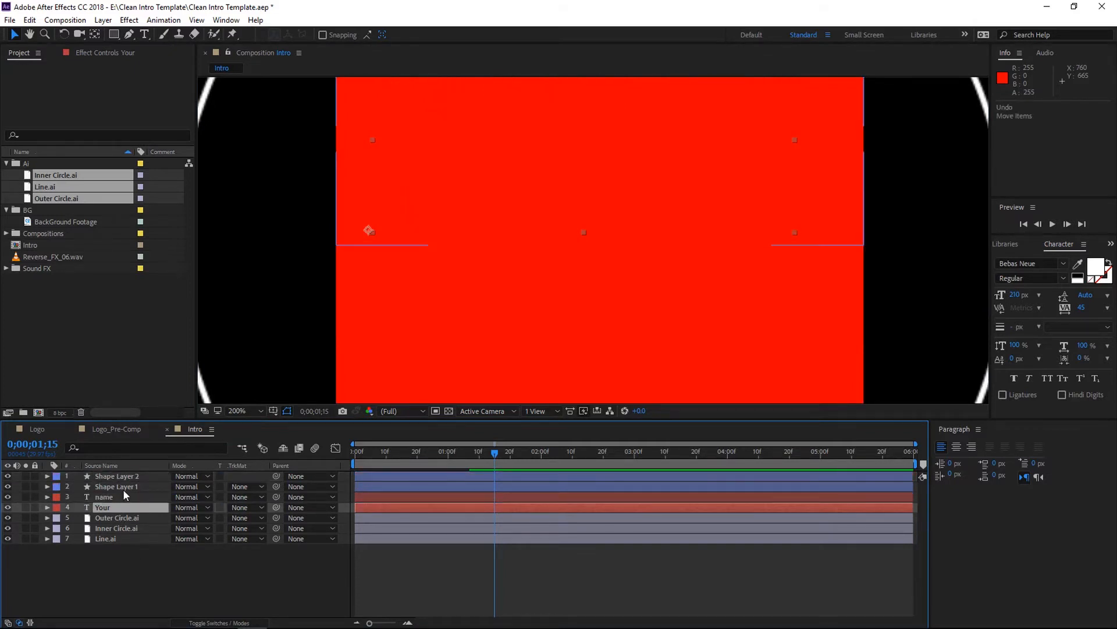
drag(112, 511, 135, 474)
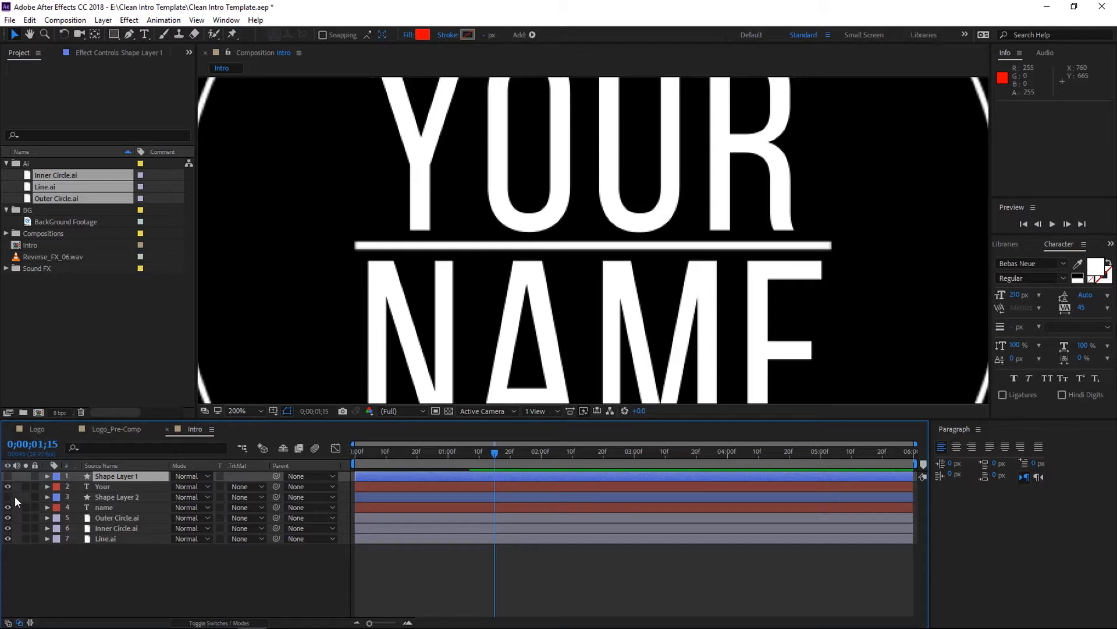
- Set the Your layer's track matte to Alpha Matte "Shape Layer 1" and name's to Alpha Matte "Shape Layer 2"
click(258, 410)
click(298, 204)
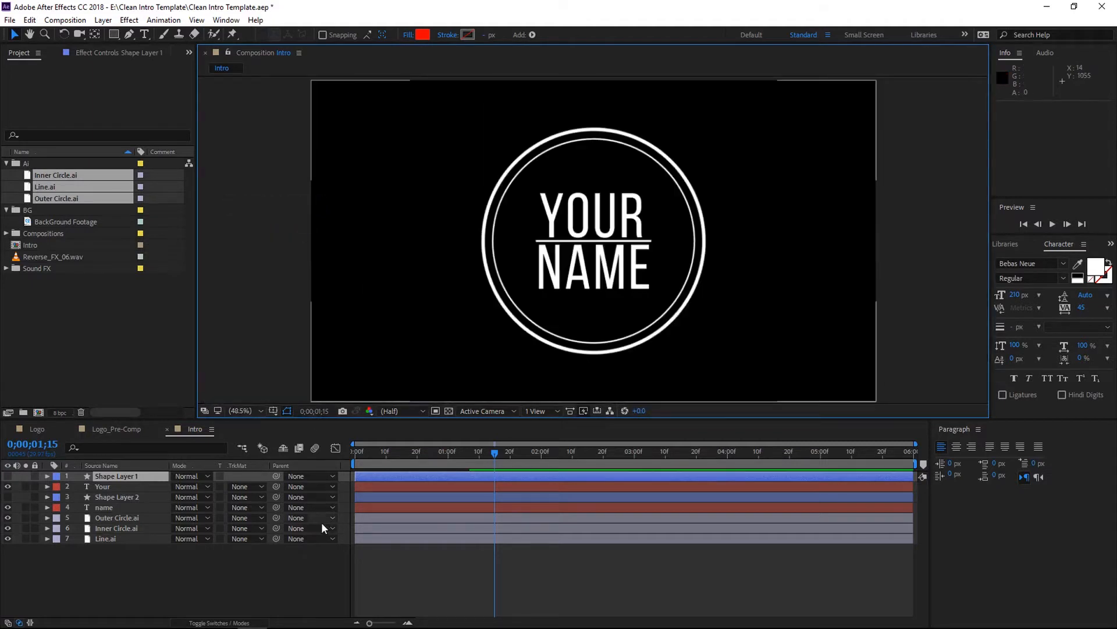
click(246, 486)
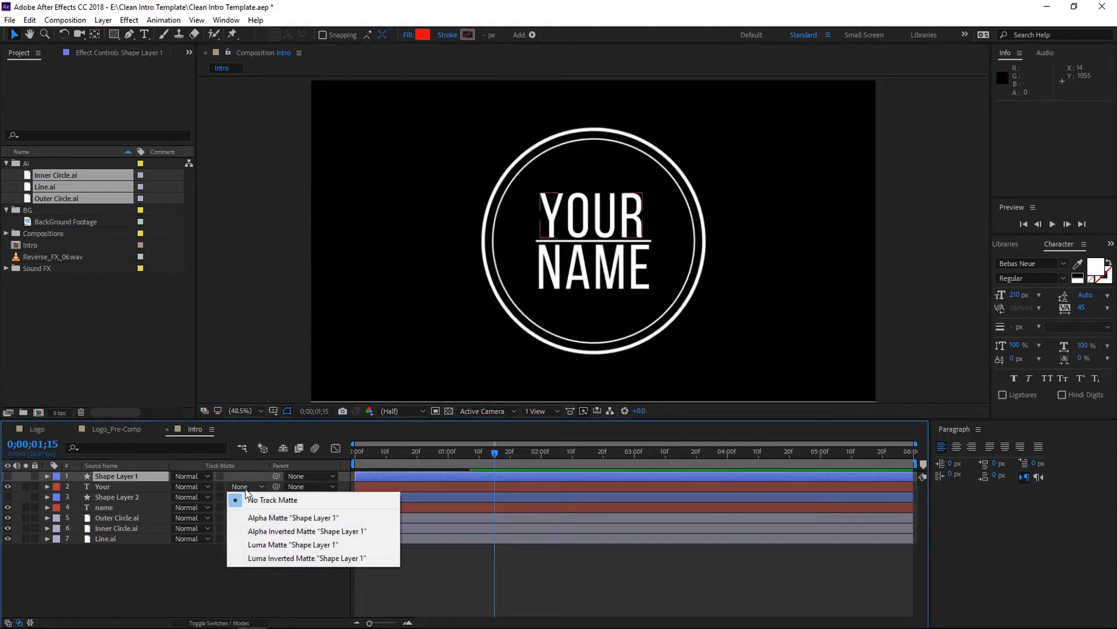
click(316, 521)
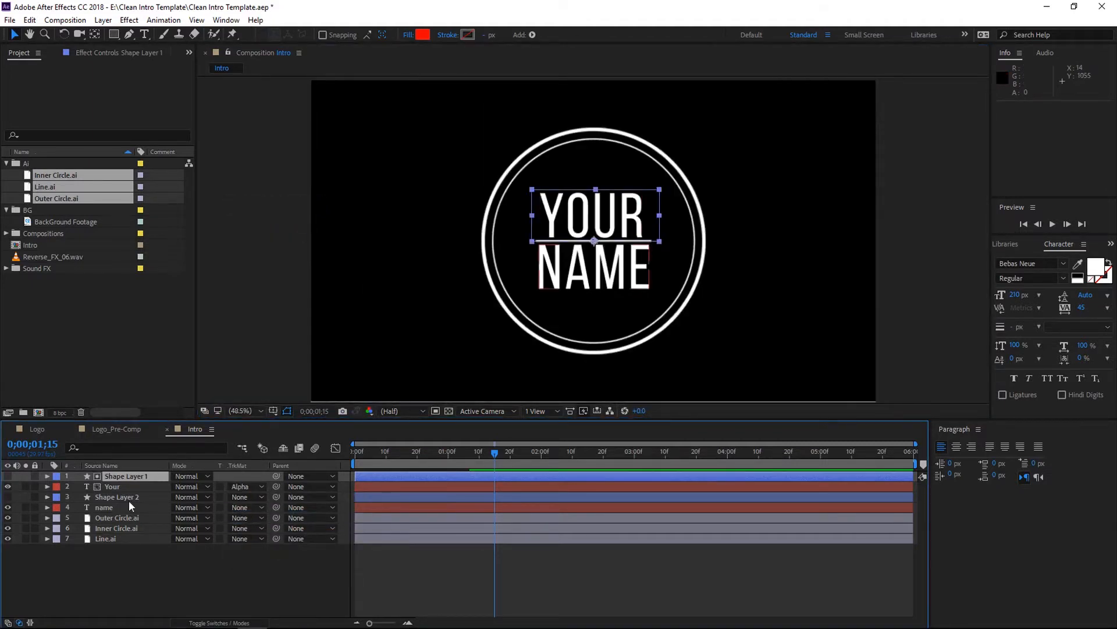
click(248, 509)
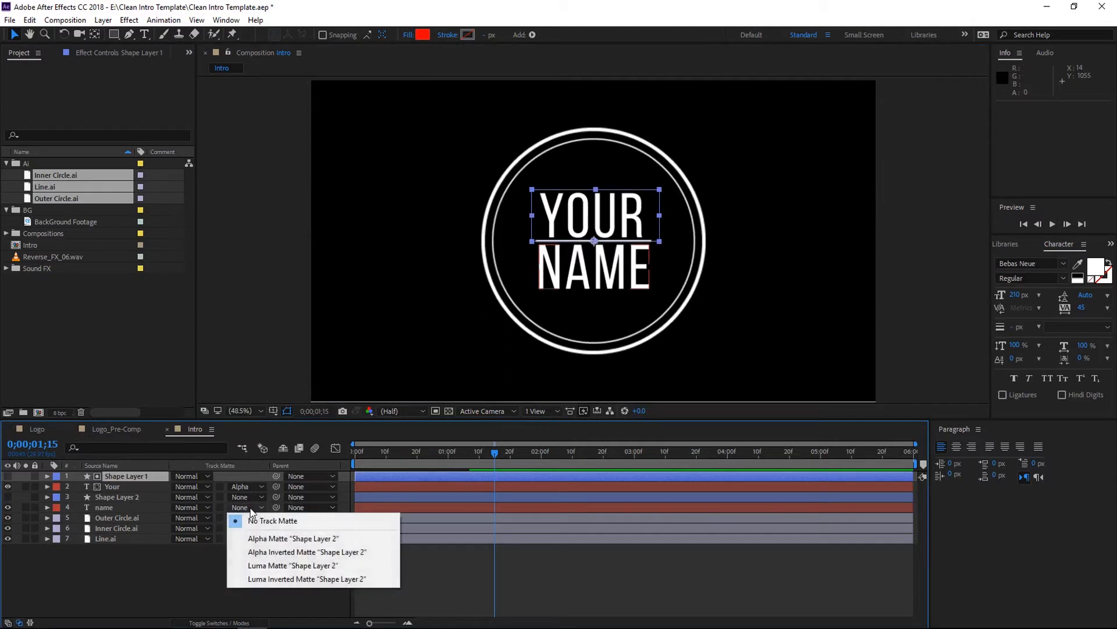
click(270, 539)
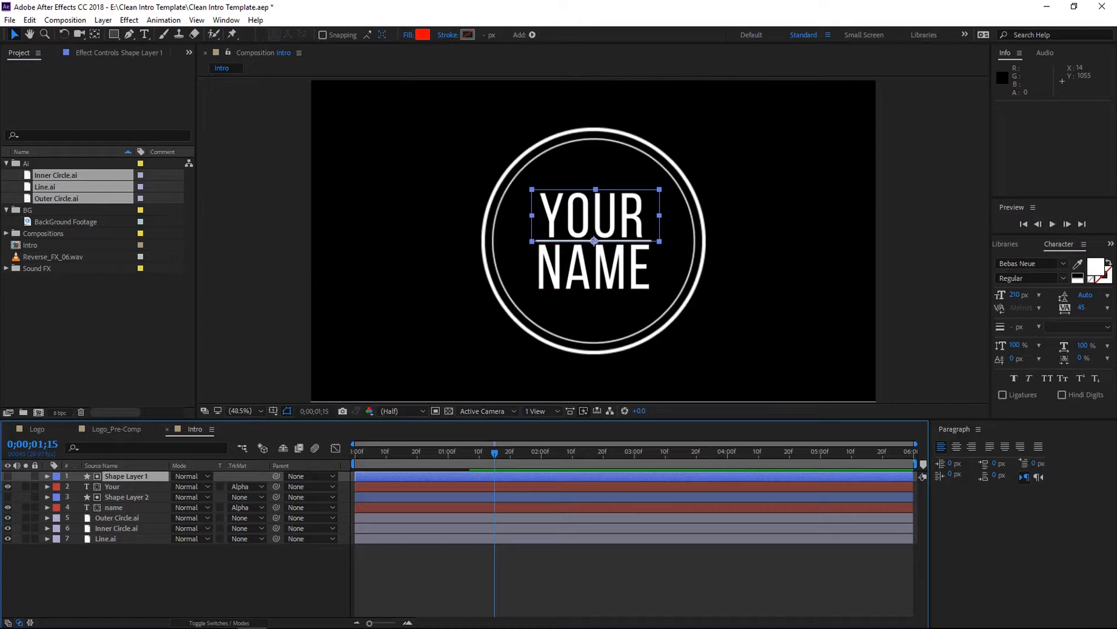
- Parent both text layers and both shape layers to the Line.ai layer
shift+click(120, 508)
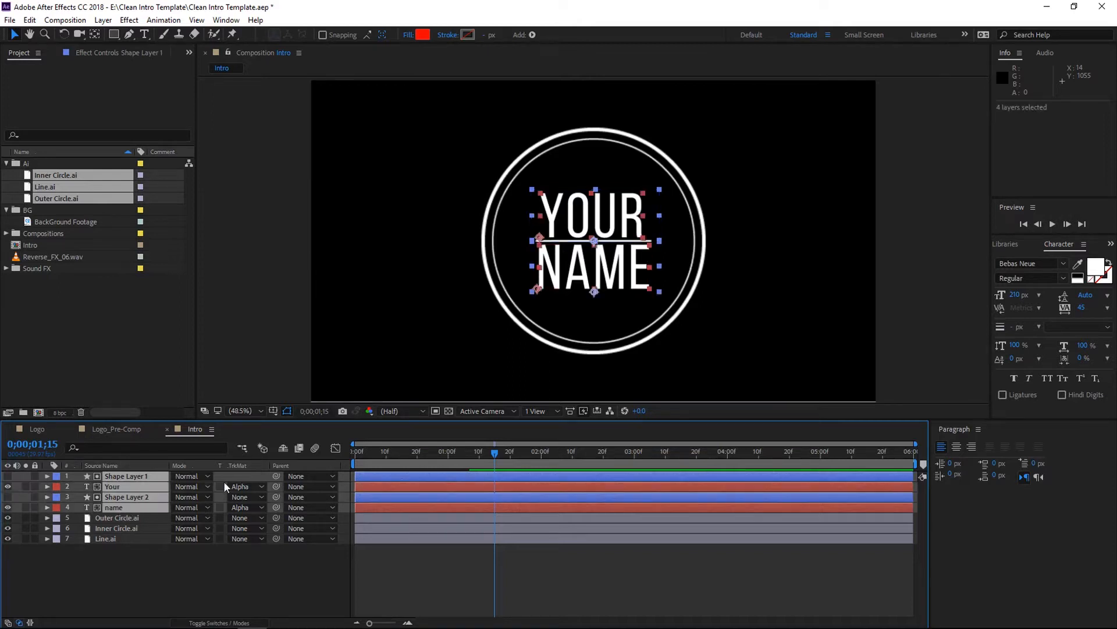
drag(276, 476, 135, 538)
- At 0;00;00;24, keyframe both text layers' Position, moving "Your" down to 516.3,465.8 and "name" up to 510.8,354.2
mouse_move(437, 457)
mouse_down()
mouse_move(455, 472)
mouse_move(439, 477)
mouse_up()
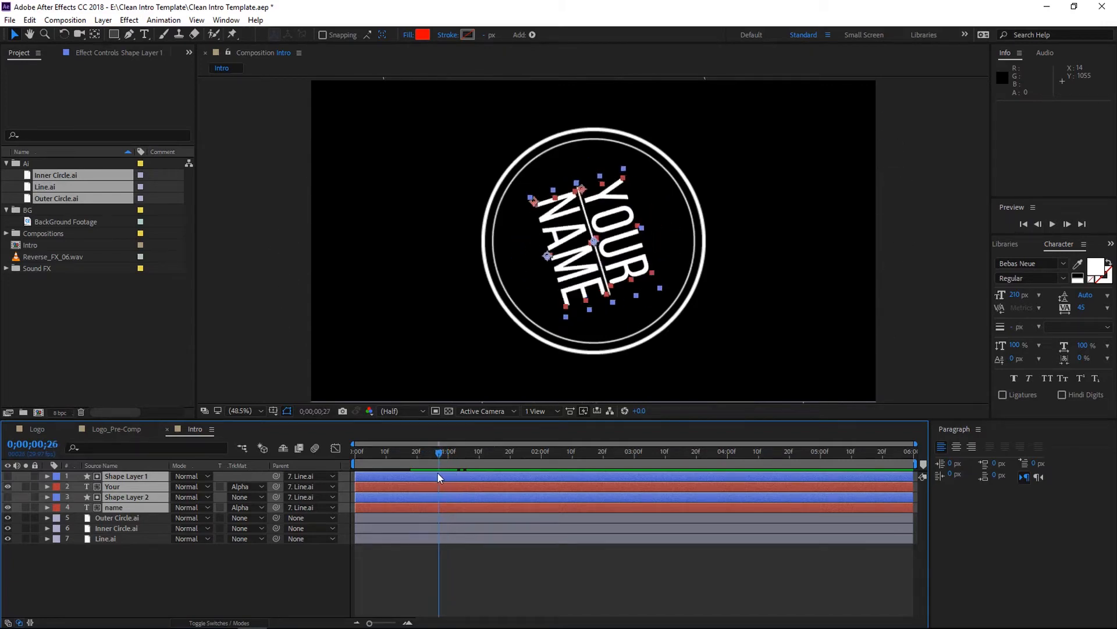
drag(438, 473, 435, 473)
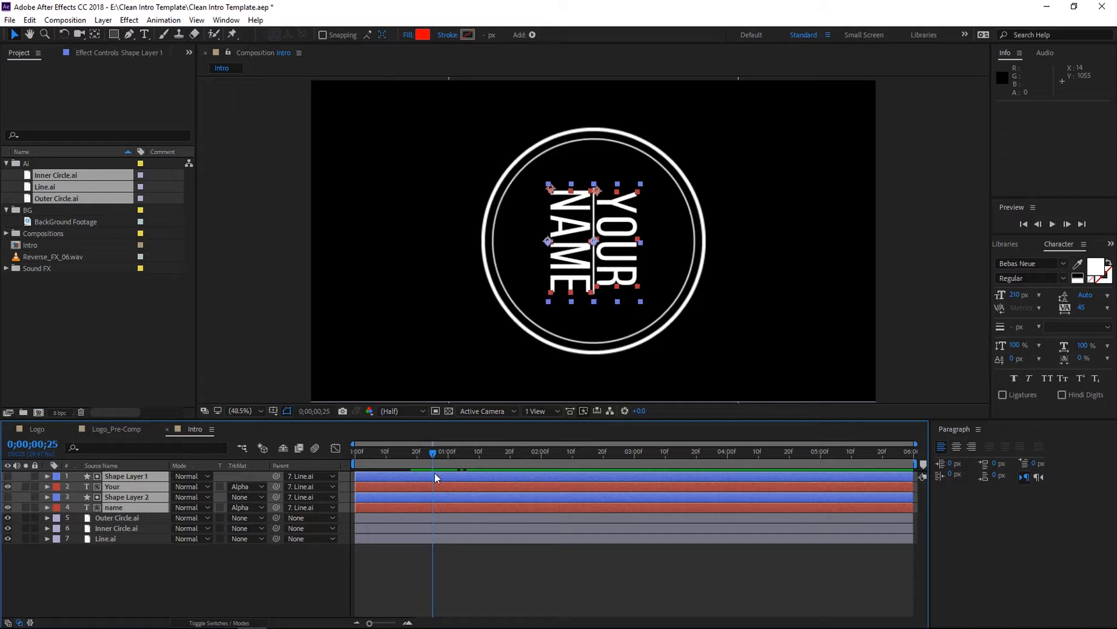
drag(434, 473, 431, 472)
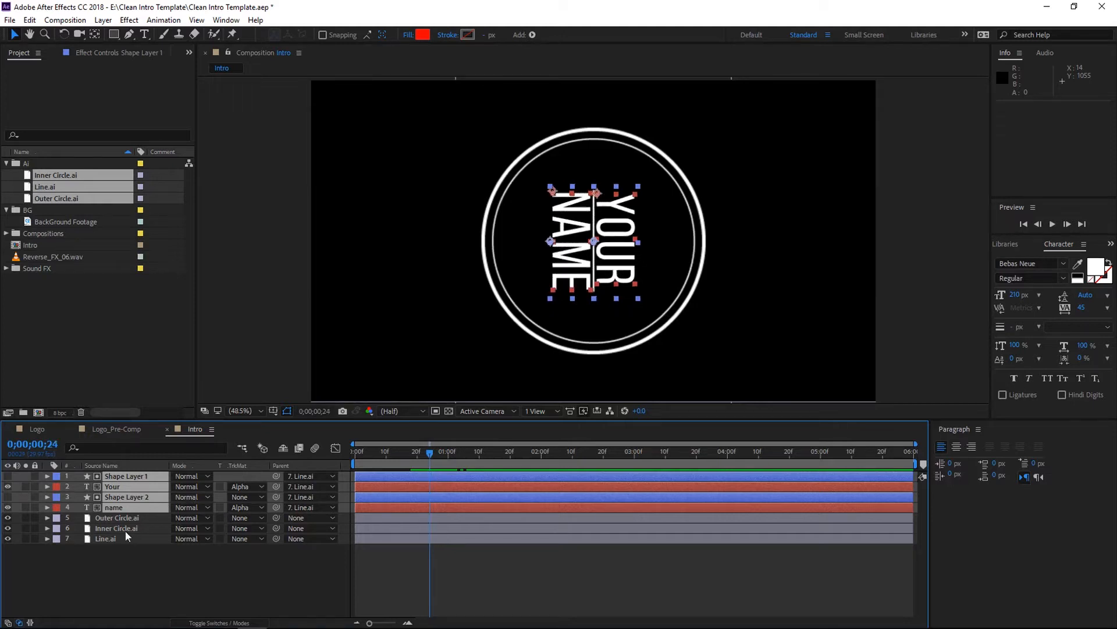
click(144, 483)
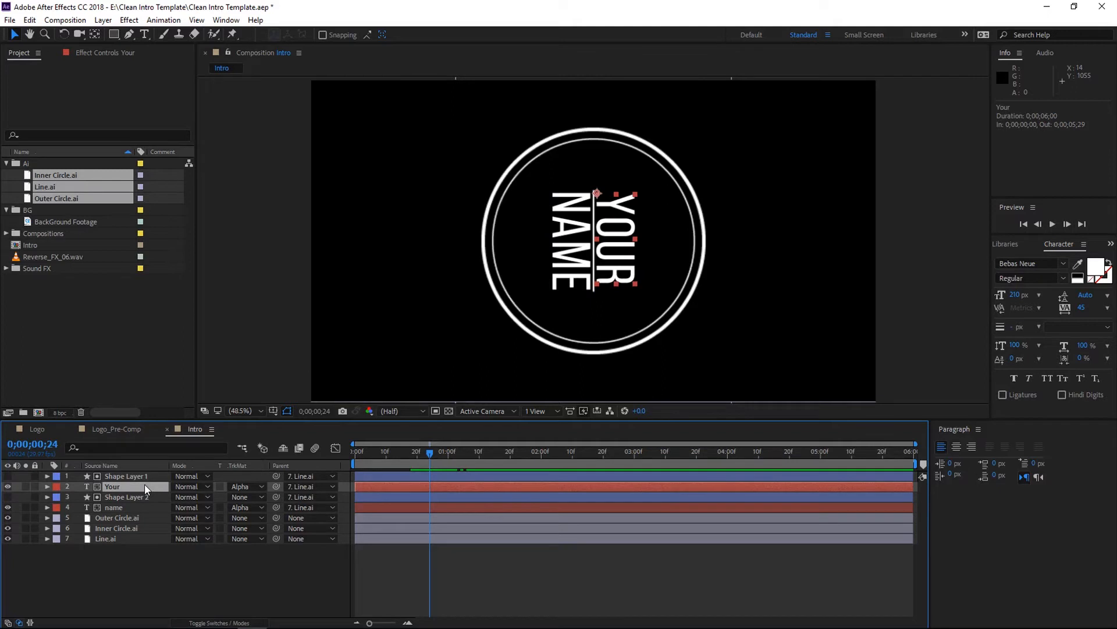
key(p)
click(135, 516)
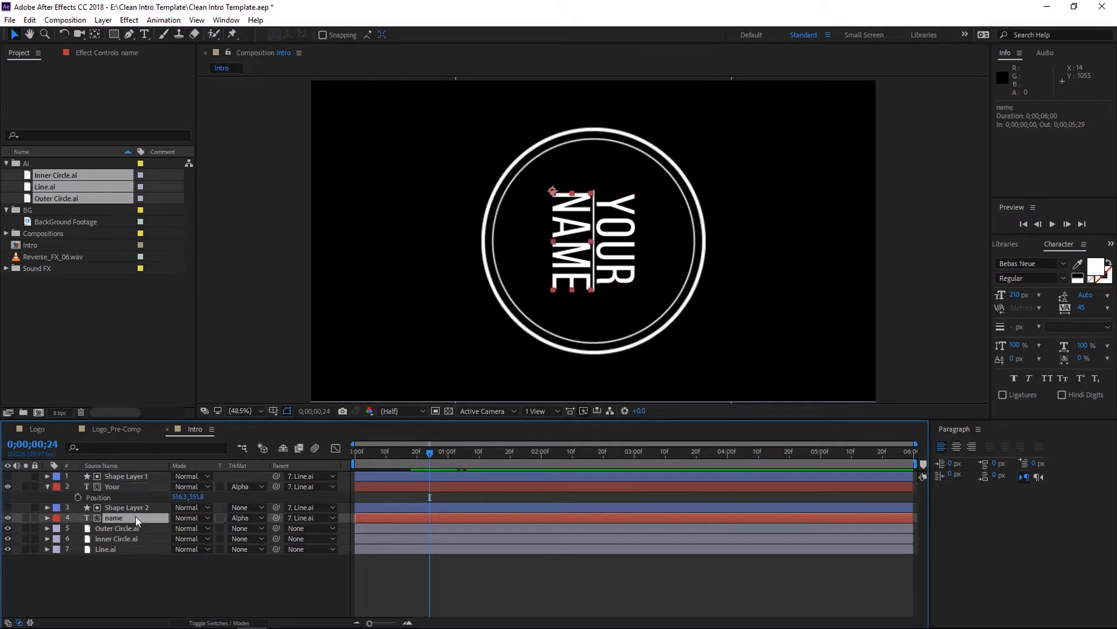
key(p)
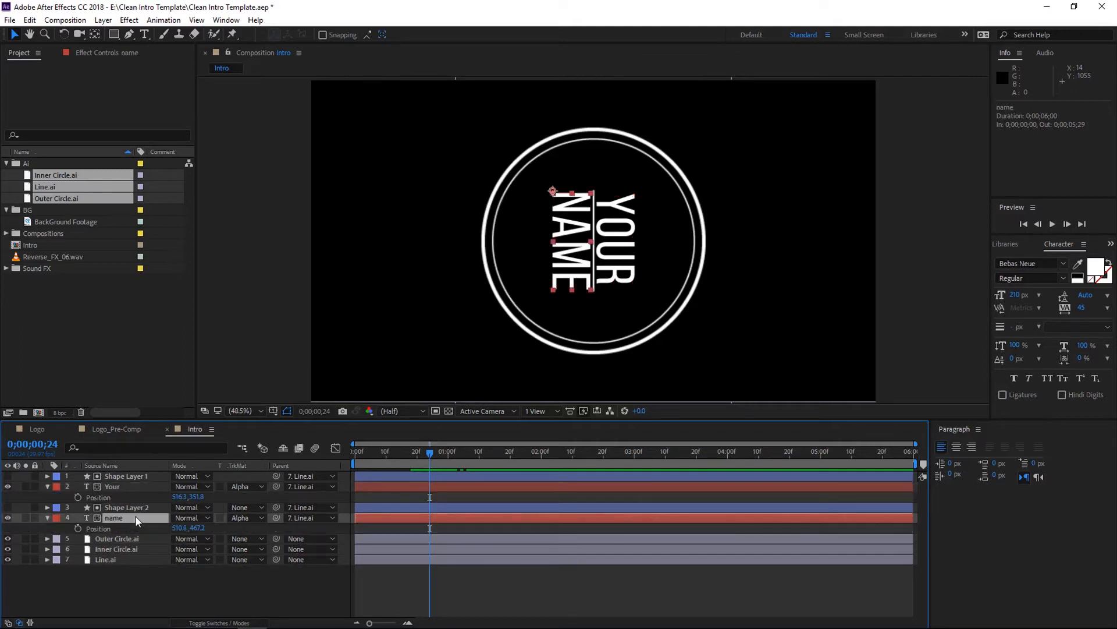
click(78, 497)
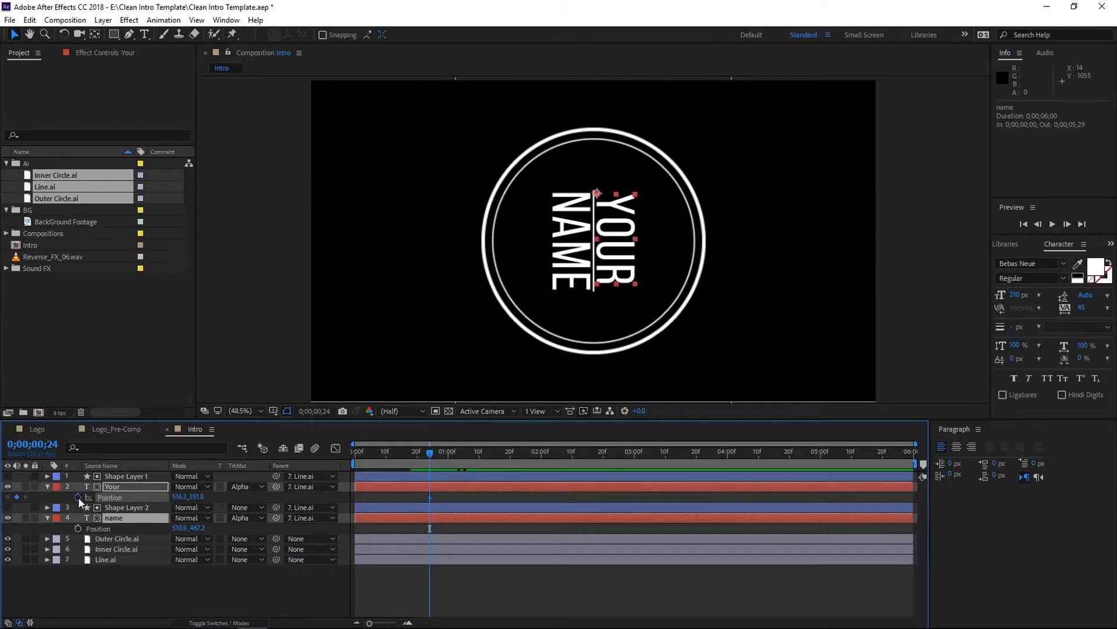
click(78, 528)
drag(196, 498, 270, 494)
click(135, 529)
drag(198, 529, 126, 537)
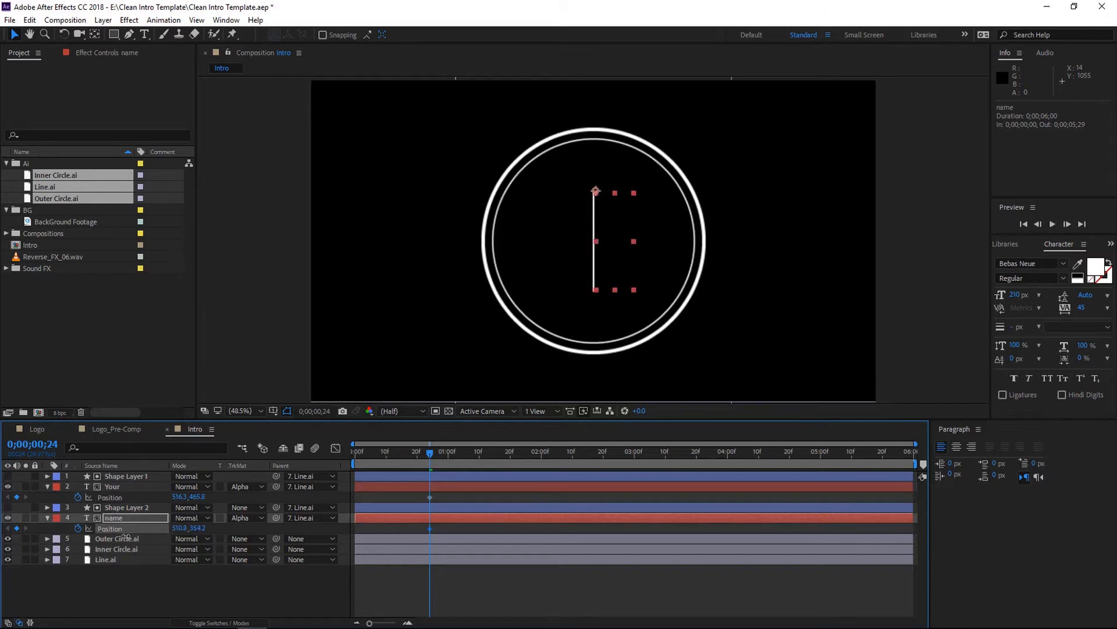
- At 0;00;01;07, set the "Your" layer's Position back to 516.3,351.8
click(281, 589)
drag(426, 456, 466, 470)
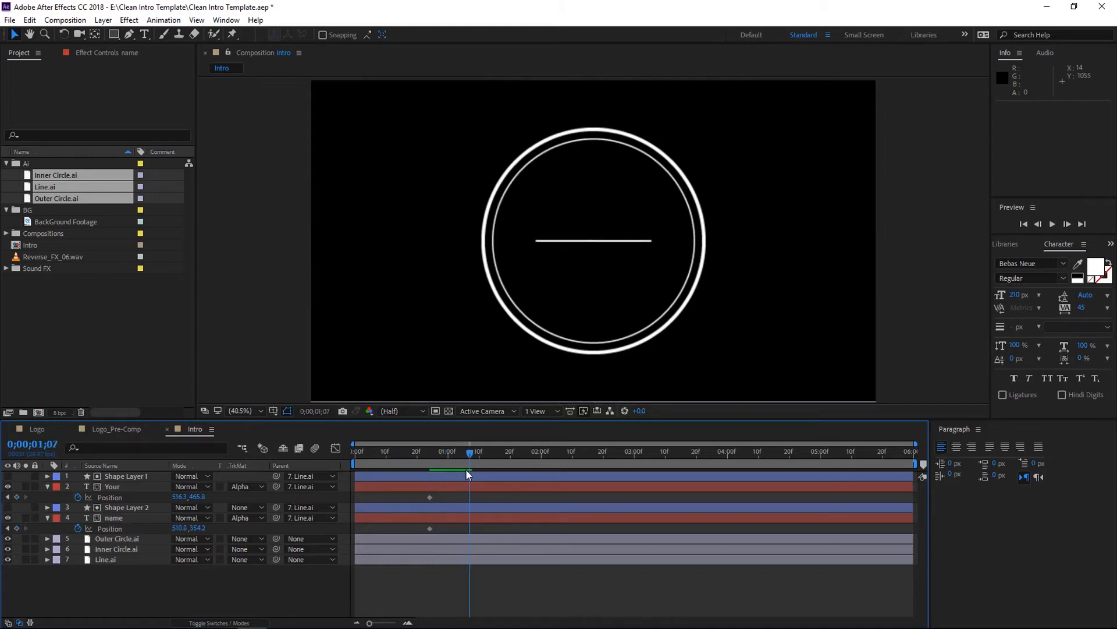
drag(197, 497, 125, 502)
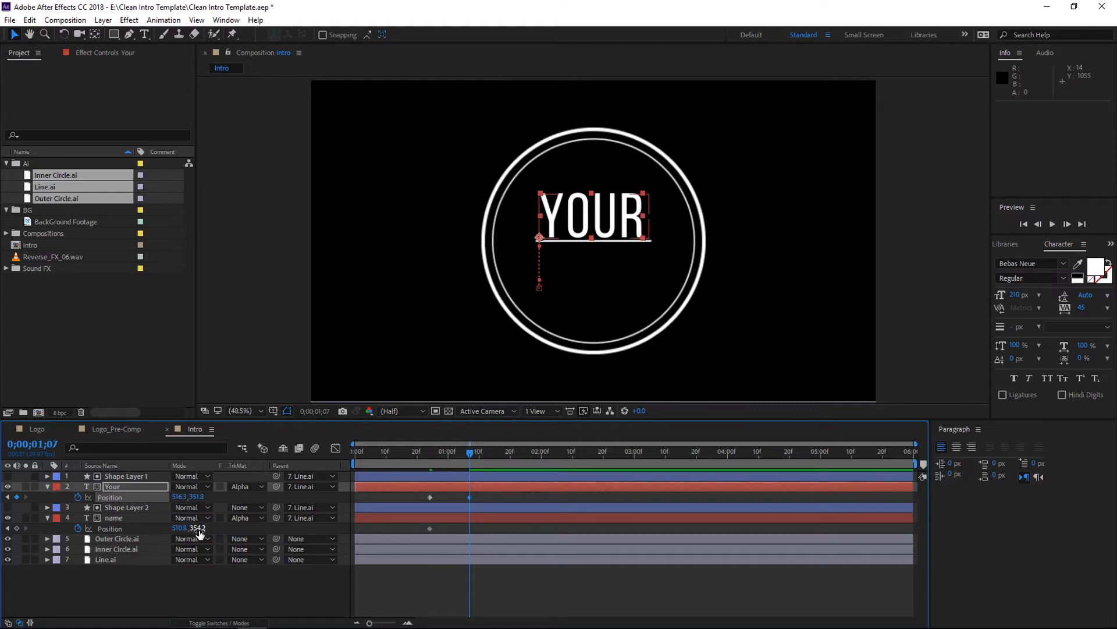
- At 0;00;01;07, set the "name" layer's Position back to 510.8,466.2
drag(197, 527, 279, 518)
click(283, 579)
- Preview the text reveal animation from the beginning
drag(473, 453, 354, 454)
key(space)
key(space)
- Select the "name" layer's Position keyframes and pull their speed handles in the Graph Editor to 100% influence
drag(491, 527, 400, 532)
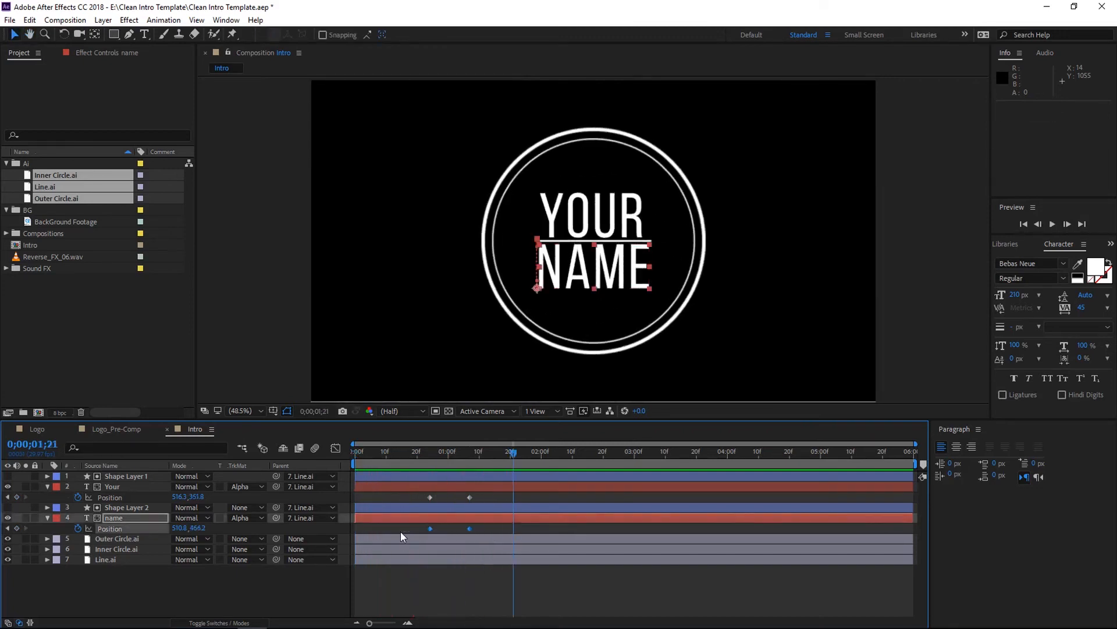
click(335, 448)
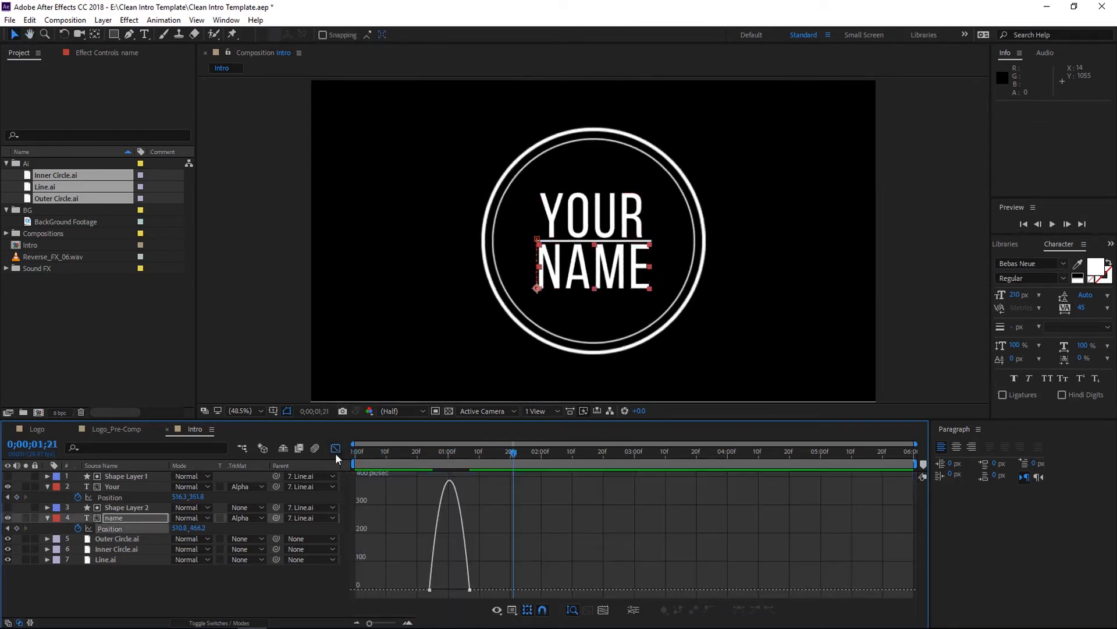
click(466, 589)
drag(463, 589, 419, 591)
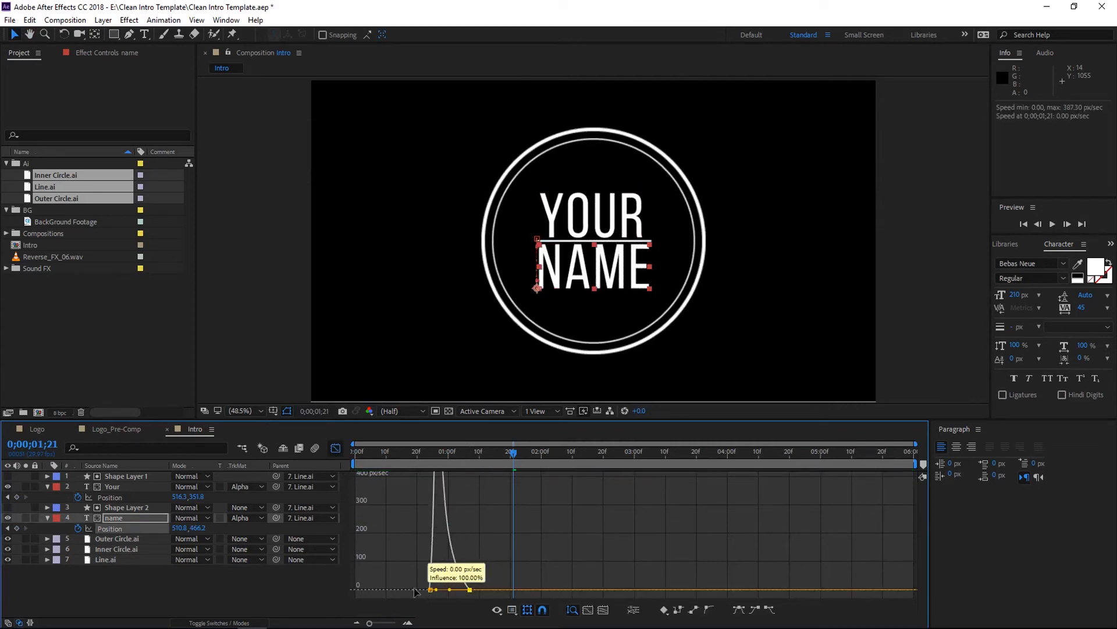
click(335, 448)
- Select the "Your" layer's Position keyframes and pull their speed handles in the Graph Editor to 100% influence
drag(479, 494, 400, 496)
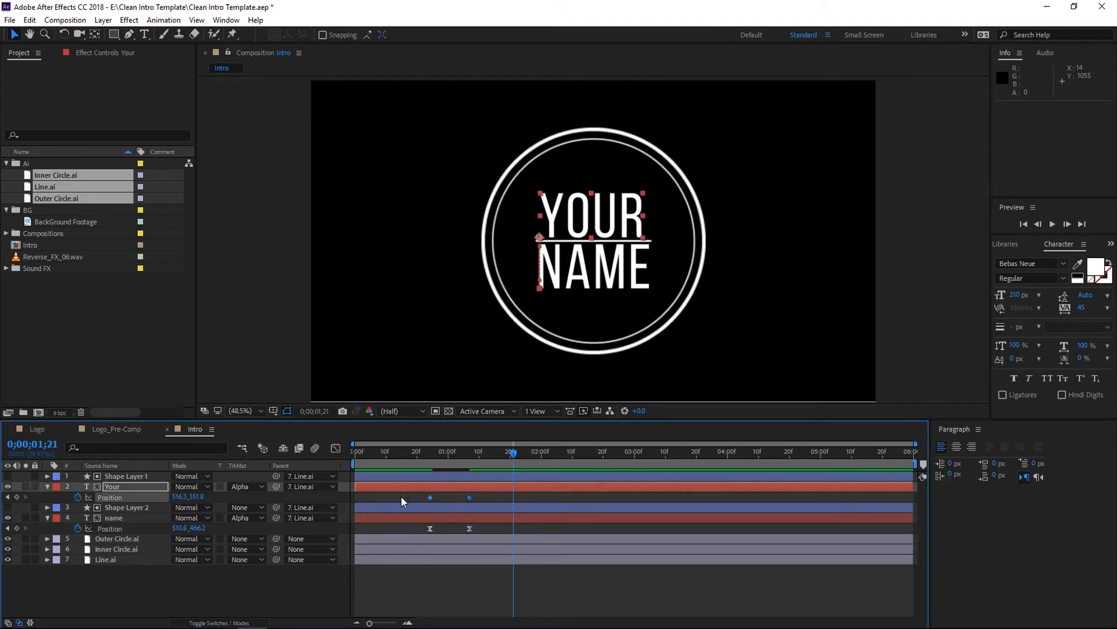
click(333, 448)
drag(464, 589, 425, 588)
click(336, 448)
- Preview the eased text animation from the start of the composition
drag(519, 460, 334, 455)
key(space)
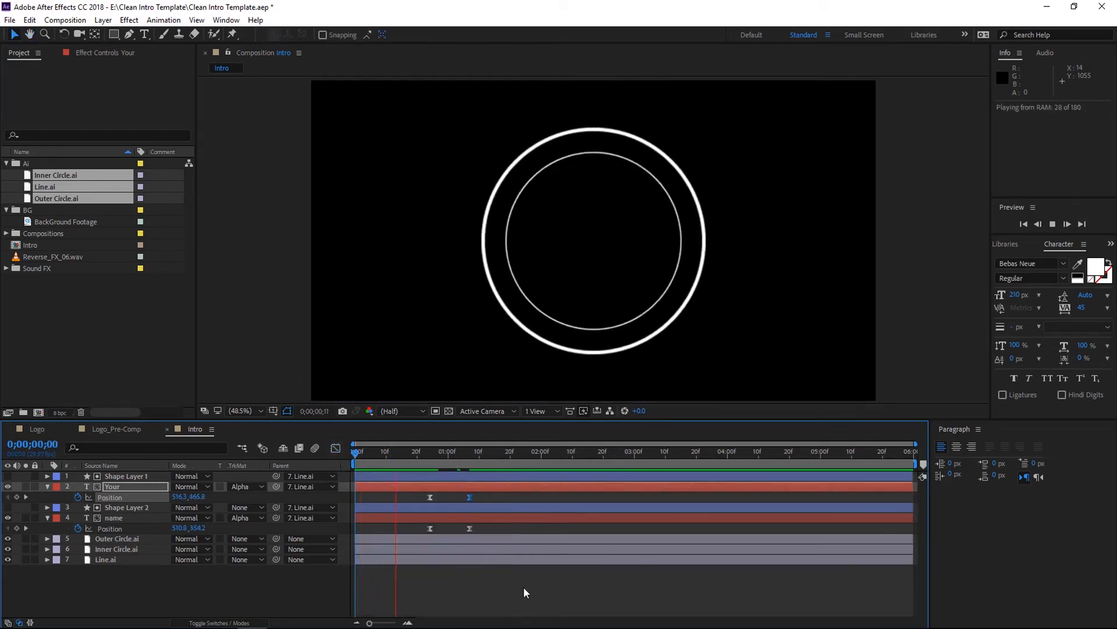
key(space)
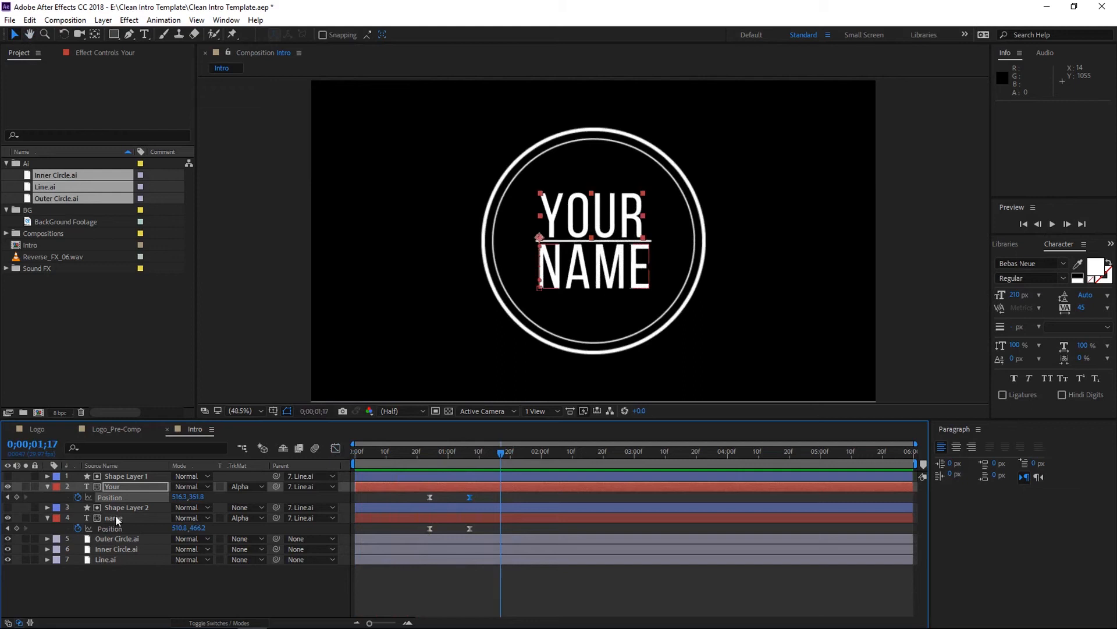
- Collapse the text layers and enable motion blur on both text layers and the Outer Circle, Inner Circle and Line layers
click(47, 486)
click(50, 505)
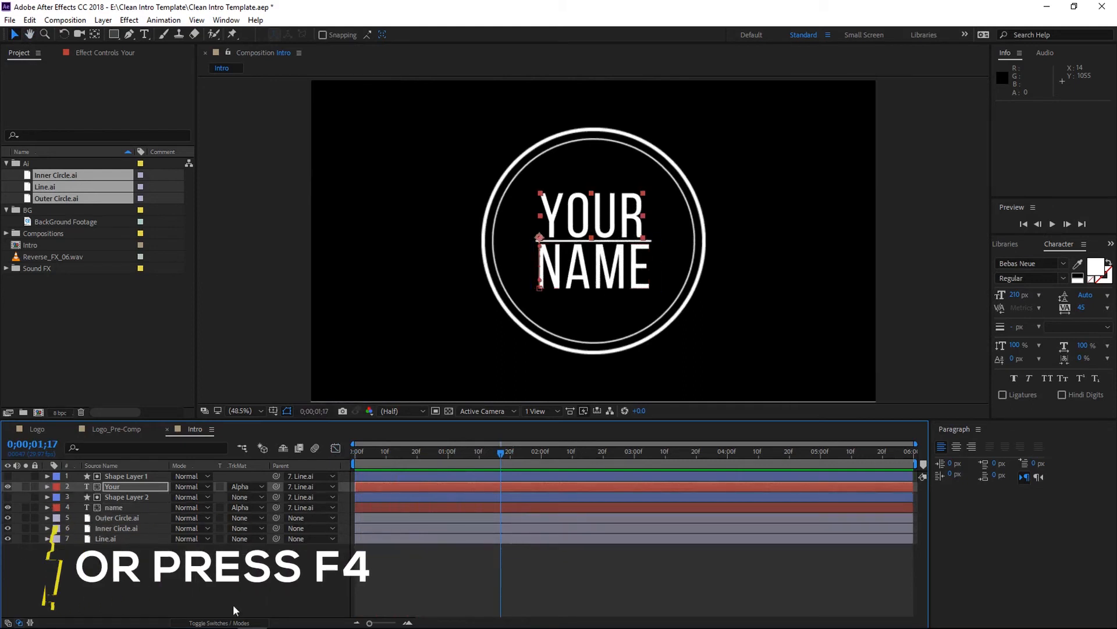
click(219, 622)
click(221, 537)
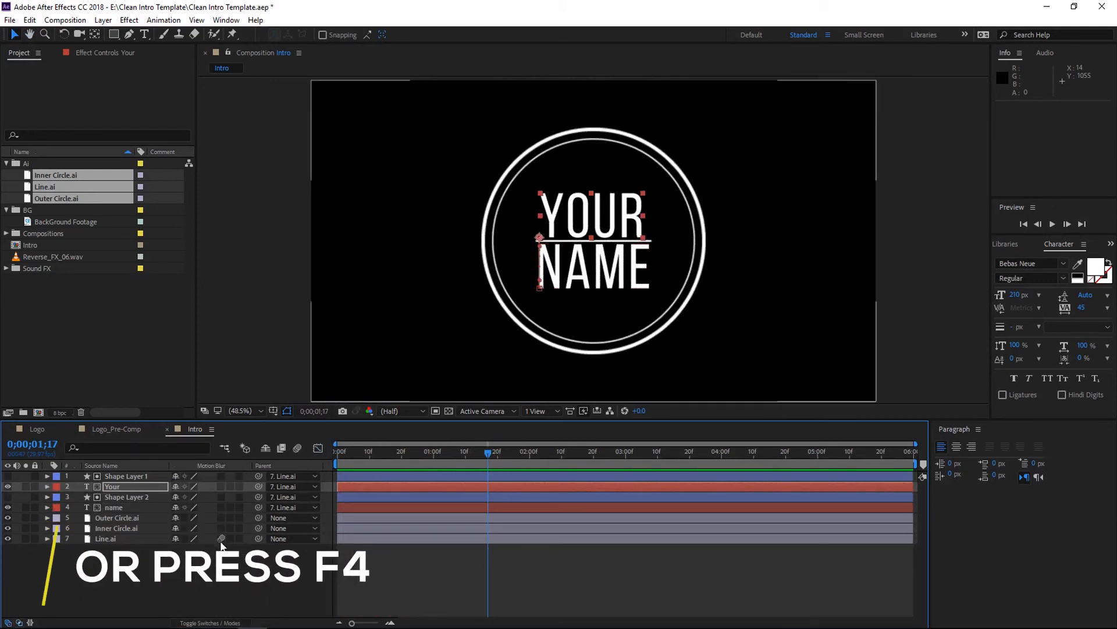
drag(222, 528, 220, 509)
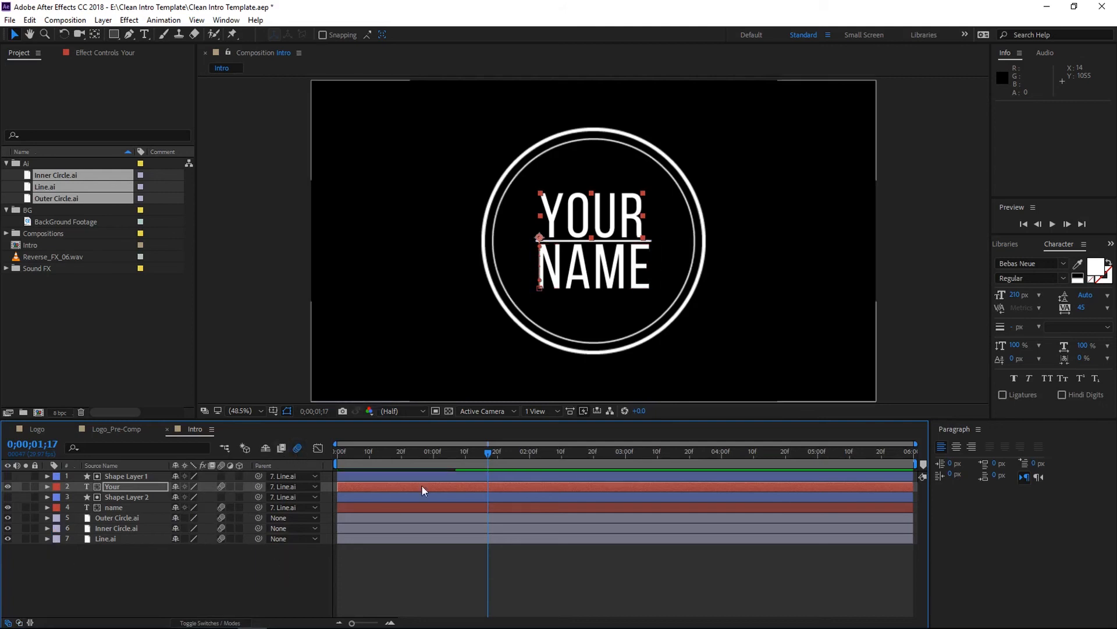
- Preview the animation with motion blur from the start
drag(488, 453, 303, 461)
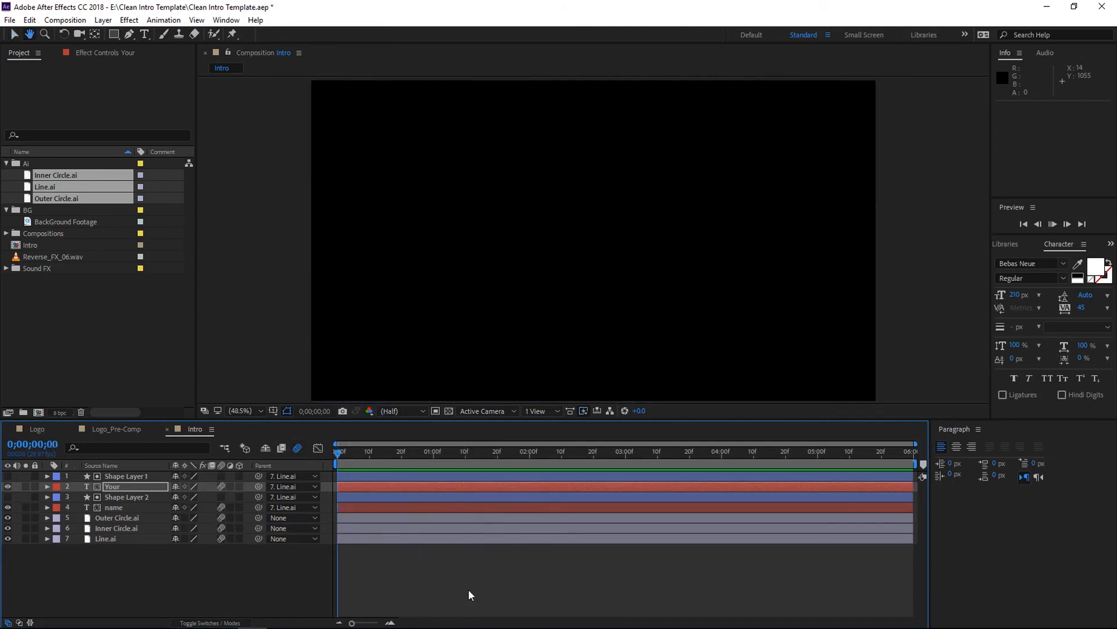
key(space)
key(space)
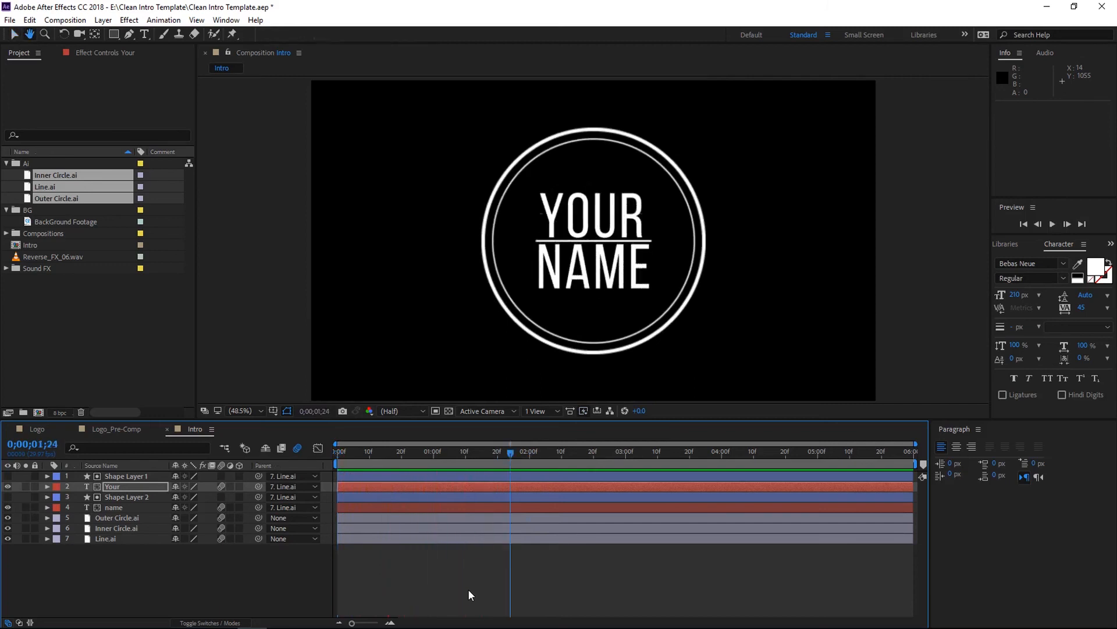
- Add the BackGround Footage as the bottom layer of the Intro composition and preview the result
drag(88, 225, 148, 574)
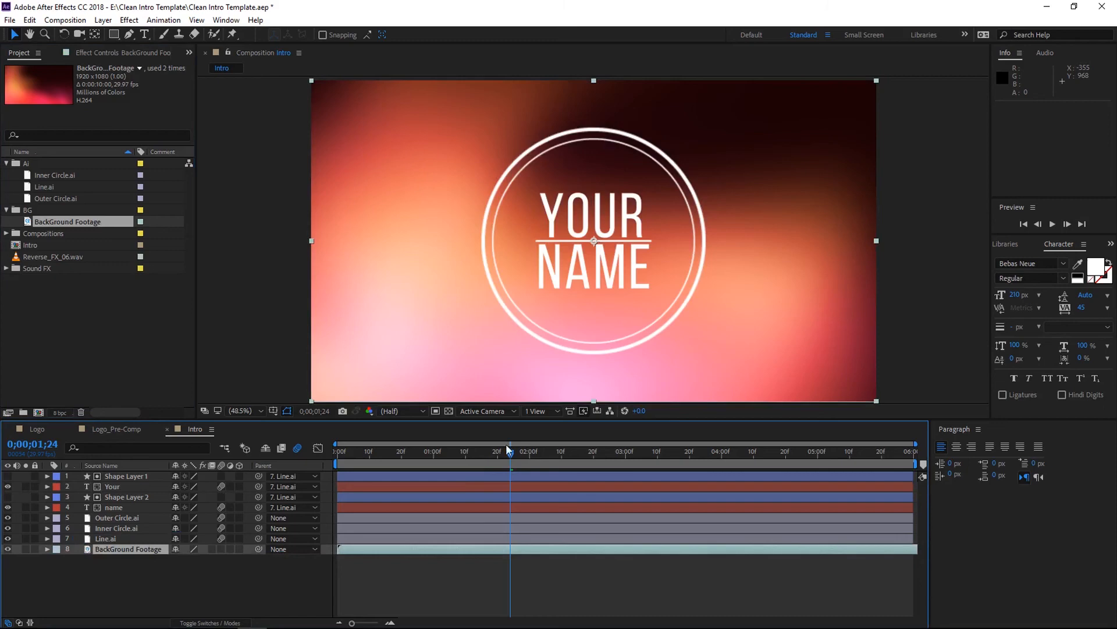
drag(508, 452, 284, 462)
key(space)
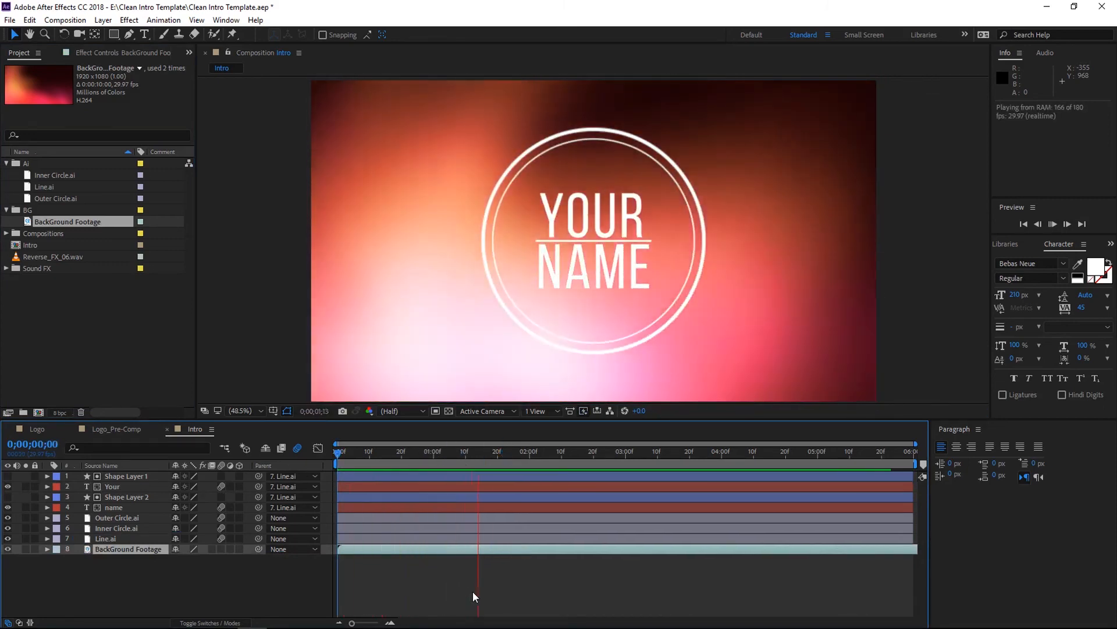
key(space)
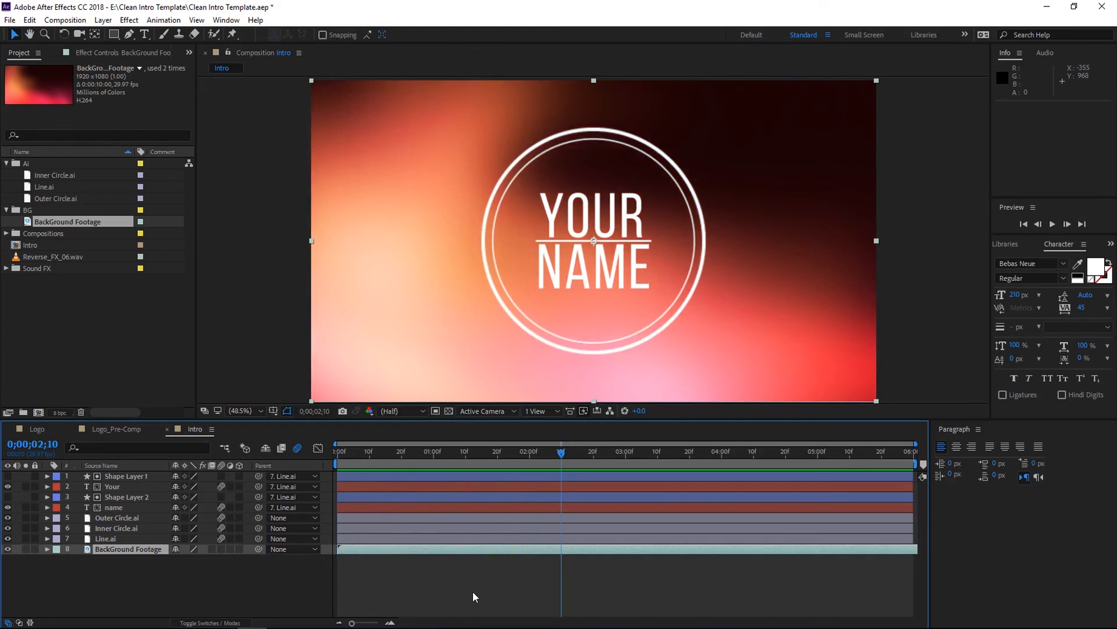